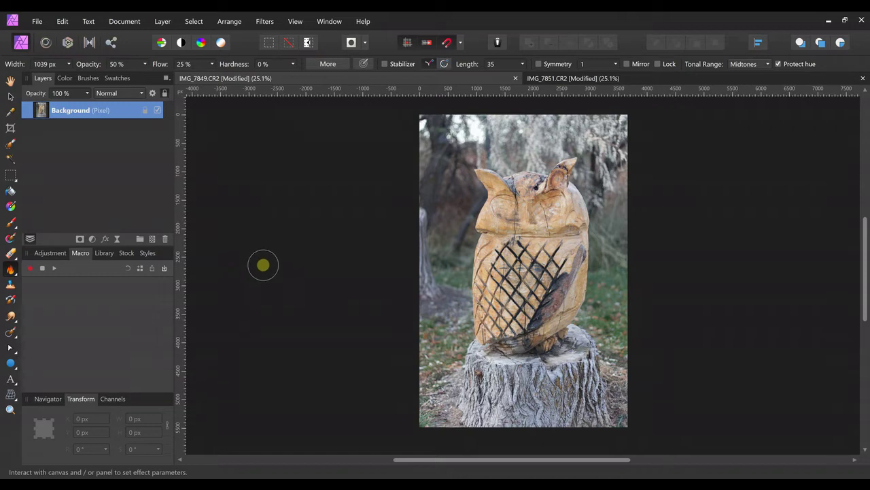
- Browse the View menu and the imported macros in the Library, then return to the Macro panel
{"action": "left_click", "coordinate": [295, 22]}
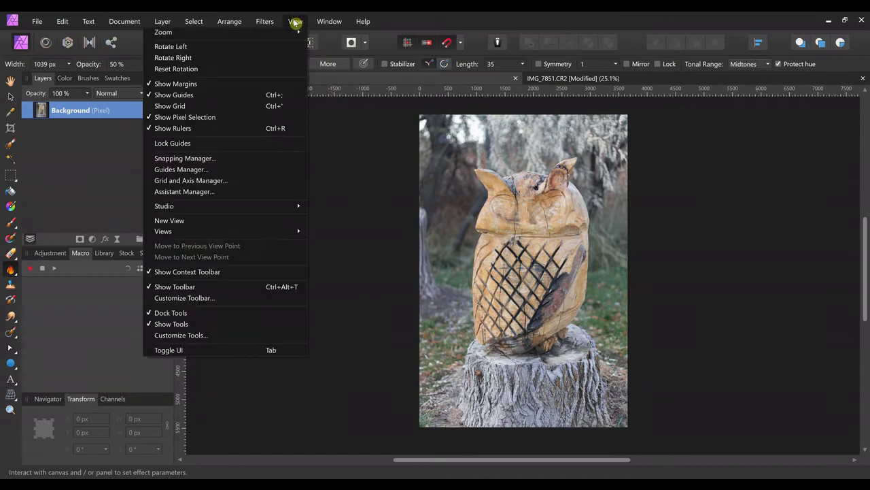
{"action": "mouse_move", "coordinate": [274, 210]}
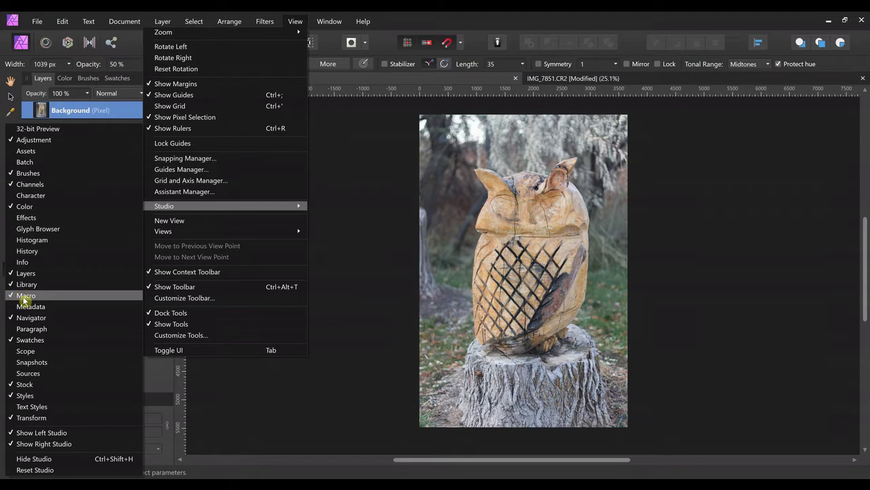
{"action": "mouse_move", "coordinate": [363, 21]}
{"action": "left_click", "coordinate": [404, 20]}
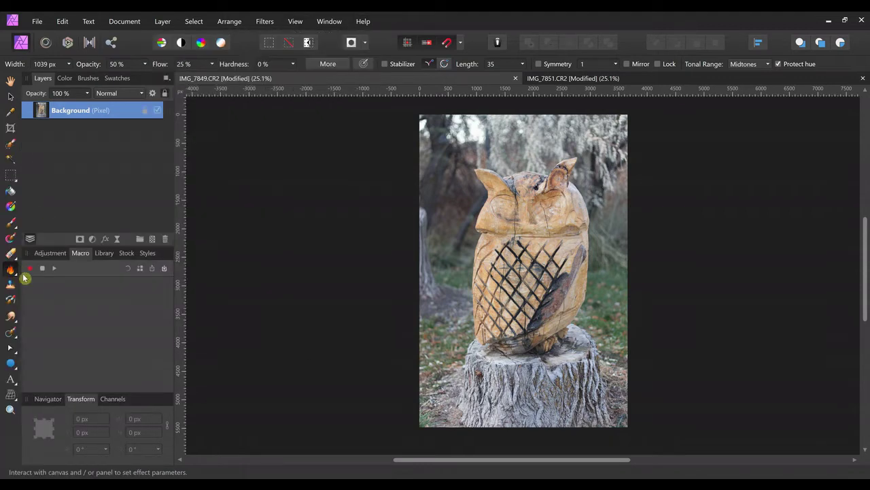
{"action": "left_click", "coordinate": [103, 256]}
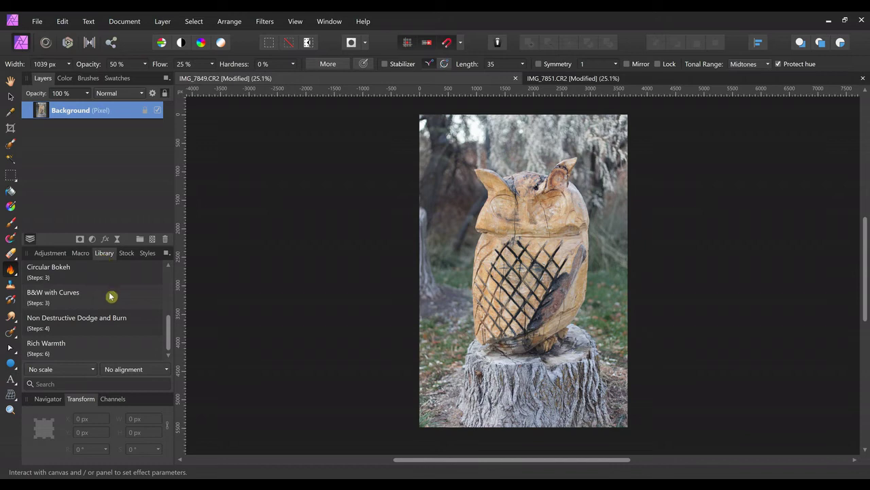
{"action": "left_click", "coordinate": [80, 253]}
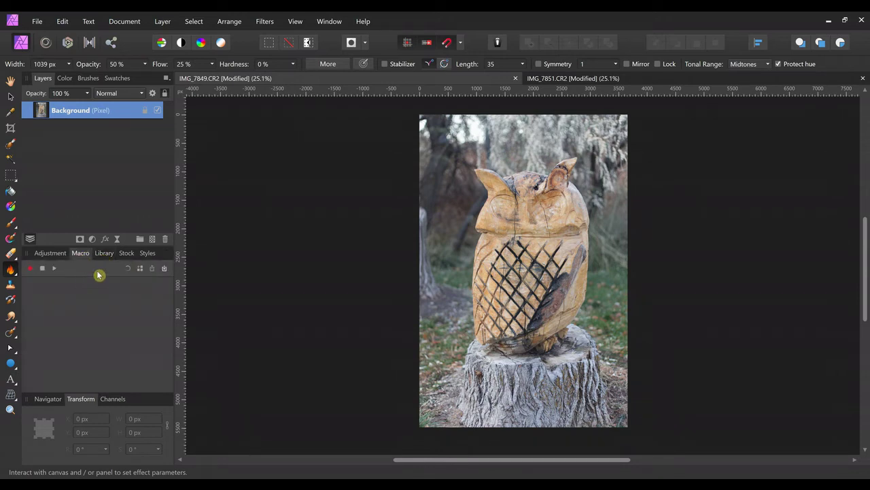
- Start recording a new macro and bring up the list of adjustment types
{"action": "left_click", "coordinate": [30, 271]}
{"action": "left_click", "coordinate": [32, 270]}
{"action": "left_click", "coordinate": [92, 239]}
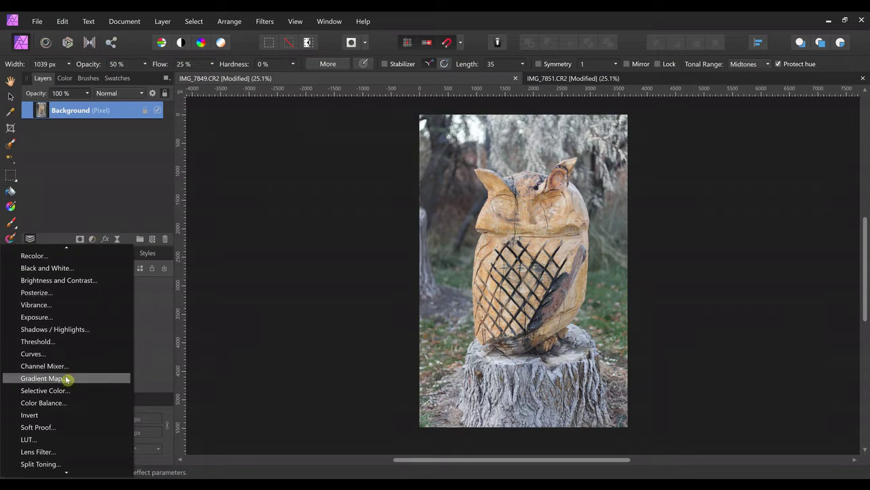
- Add a LUT adjustment layer and move its settings dialog off the photo
{"action": "scroll", "coordinate": [67, 379], "scroll_direction": "down", "scroll_amount": 1}
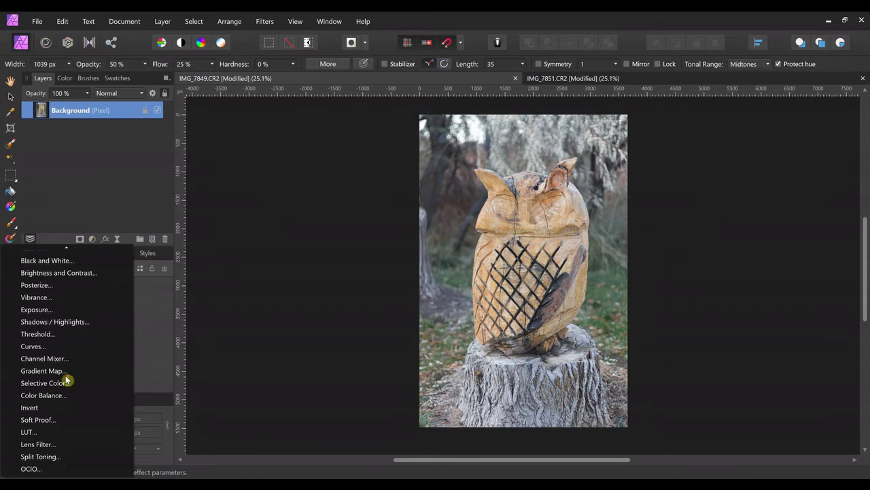
{"action": "left_click", "coordinate": [27, 432]}
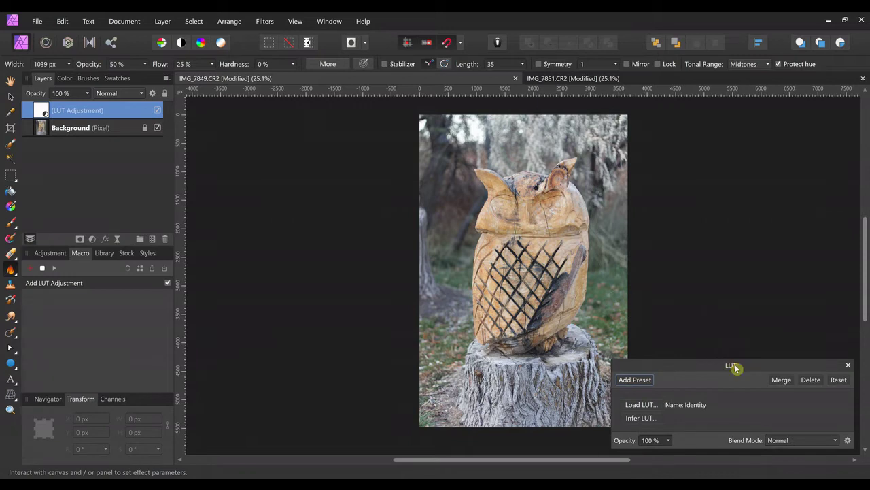
{"action": "left_click_drag", "start_coordinate": [733, 365], "coordinate": [292, 115]}
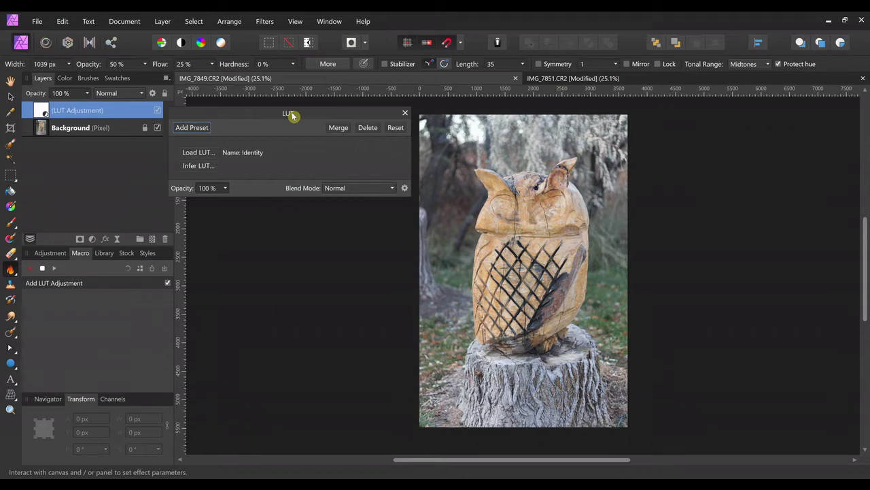
- Apply the Avacado LUT preset to warm the photo and close the LUT settings
{"action": "left_click", "coordinate": [50, 252]}
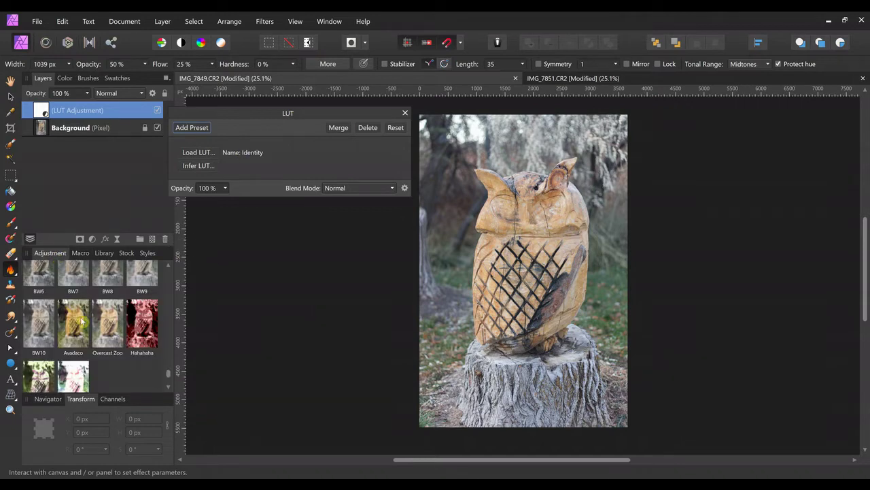
{"action": "scroll", "coordinate": [90, 310], "scroll_direction": "down", "scroll_amount": 5}
{"action": "scroll", "coordinate": [90, 310], "scroll_direction": "up", "scroll_amount": 2}
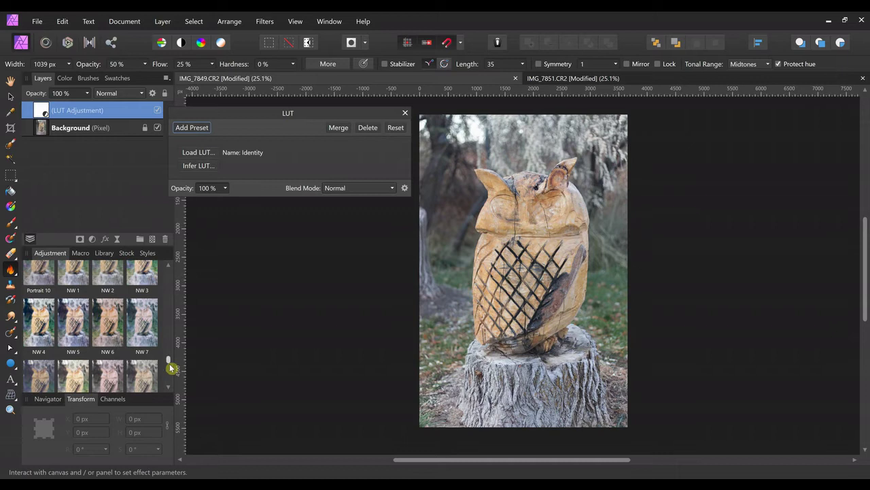
{"action": "scroll", "coordinate": [130, 319], "scroll_direction": "up", "scroll_amount": 10}
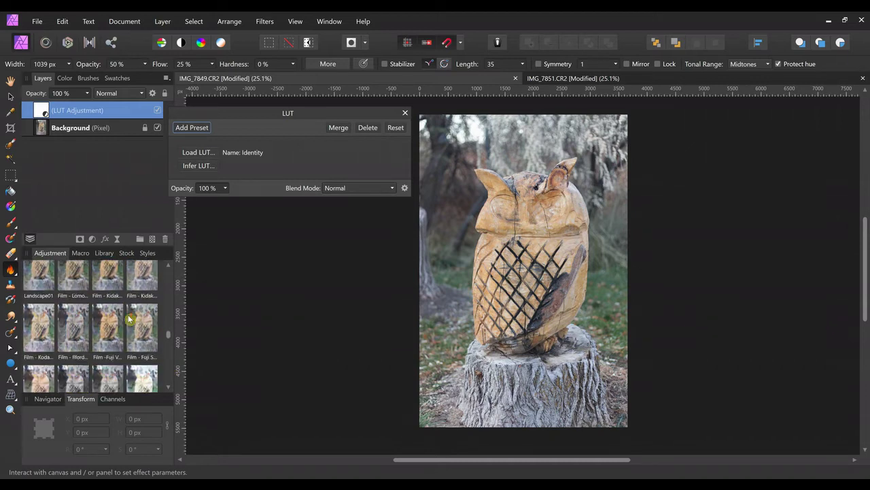
{"action": "scroll", "coordinate": [129, 318], "scroll_direction": "up", "scroll_amount": 10}
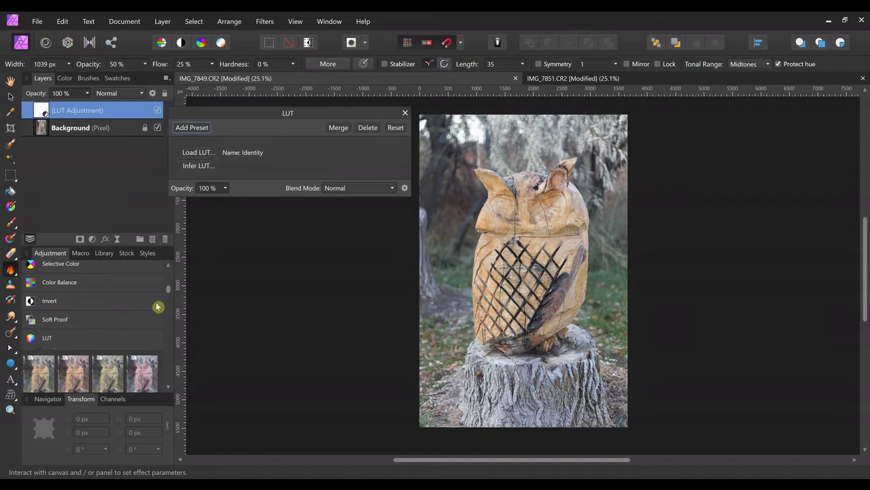
{"action": "left_click_drag", "start_coordinate": [169, 290], "coordinate": [166, 376]}
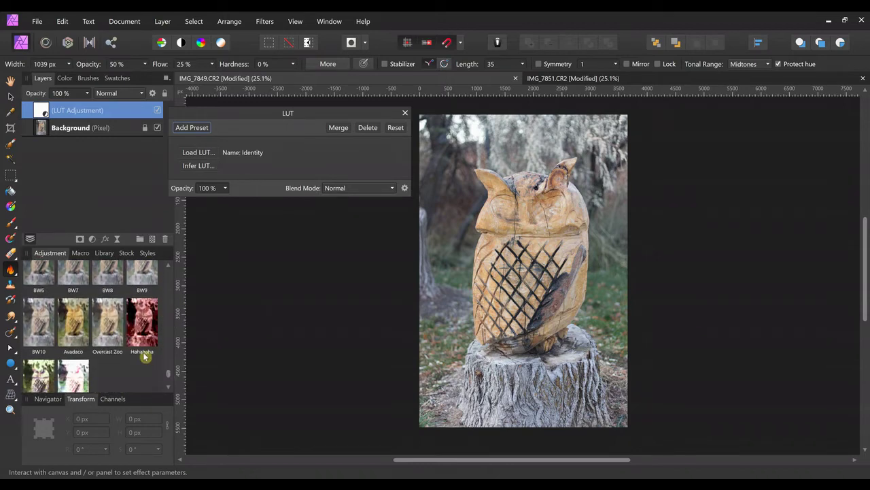
{"action": "left_click", "coordinate": [79, 331]}
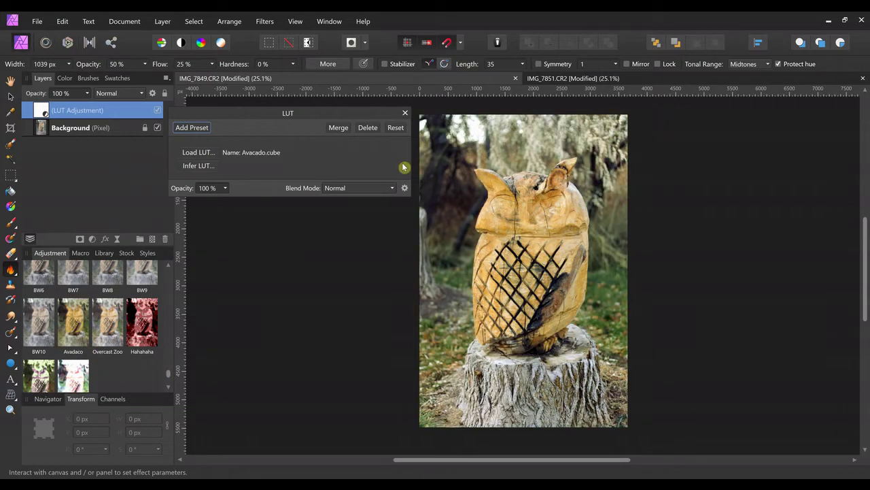
{"action": "left_click", "coordinate": [405, 113]}
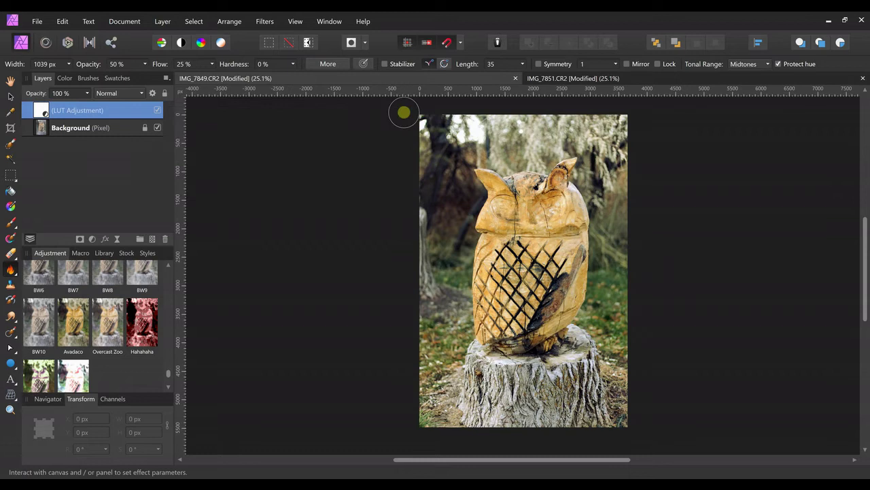
- Make the pale orange swatch (RGB 255, 211, 129) the active colour, then show the layers again
{"action": "left_click", "coordinate": [79, 252]}
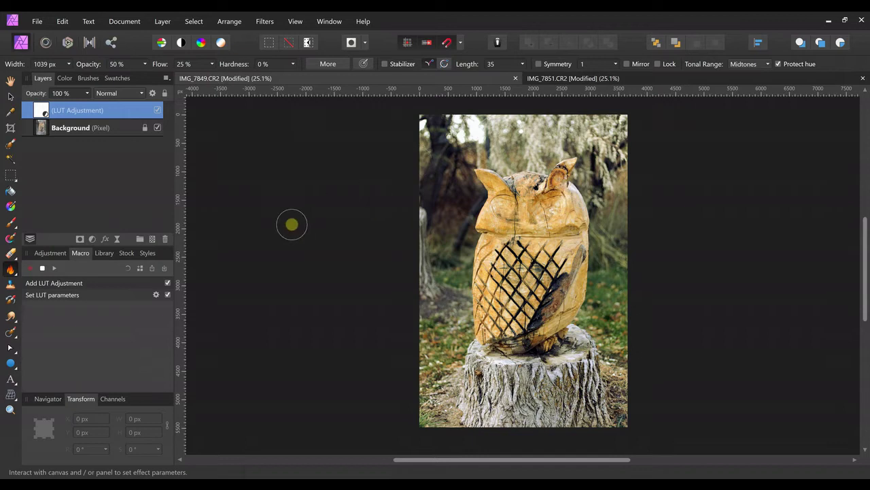
{"action": "left_click", "coordinate": [62, 80]}
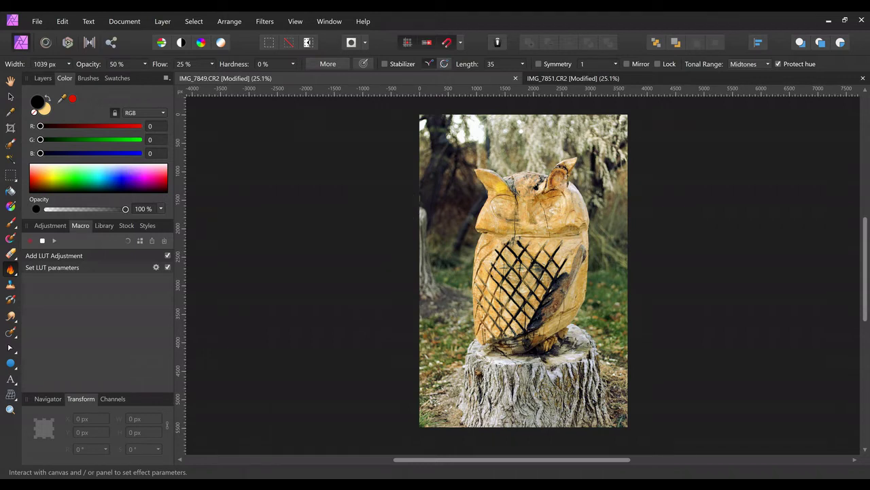
{"action": "left_click", "coordinate": [47, 110]}
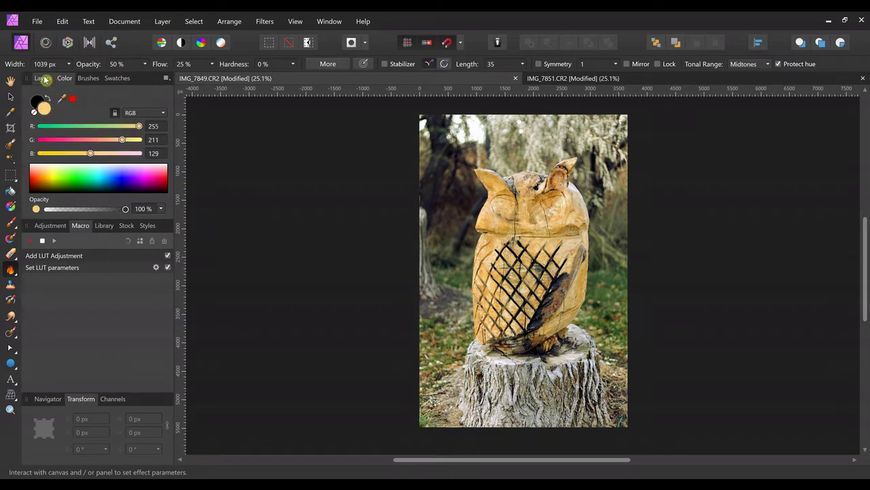
{"action": "left_click", "coordinate": [43, 78]}
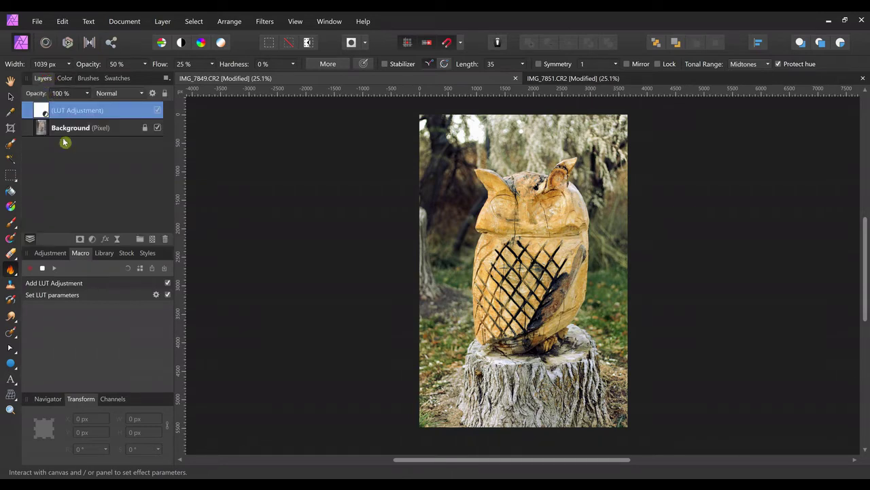
- Draw a pale orange circle over the owl's head and move it to the photo's upper-left corner
{"action": "left_click", "coordinate": [9, 366]}
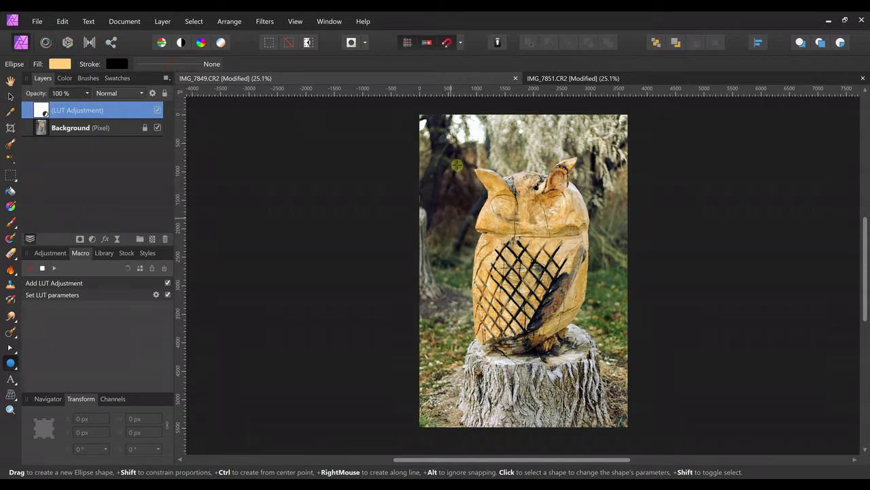
{"action": "left_click_drag", "start_coordinate": [454, 149], "coordinate": [569, 253]}
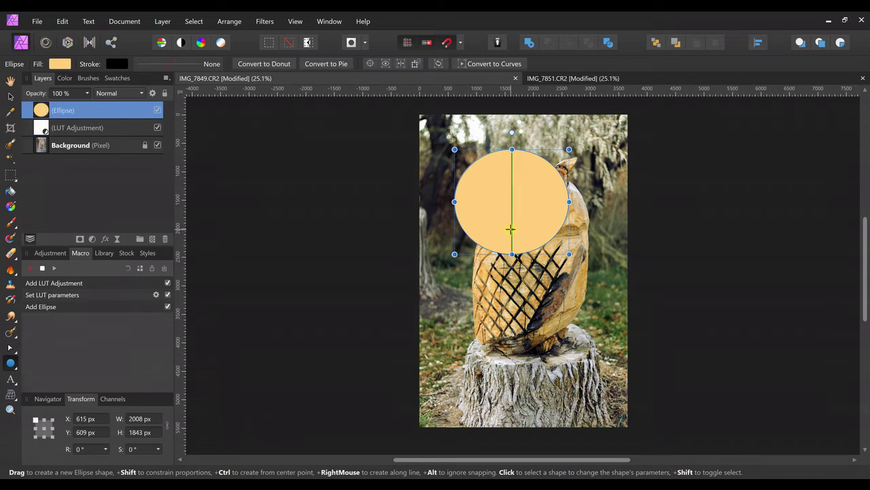
{"action": "key", "text": "v"}
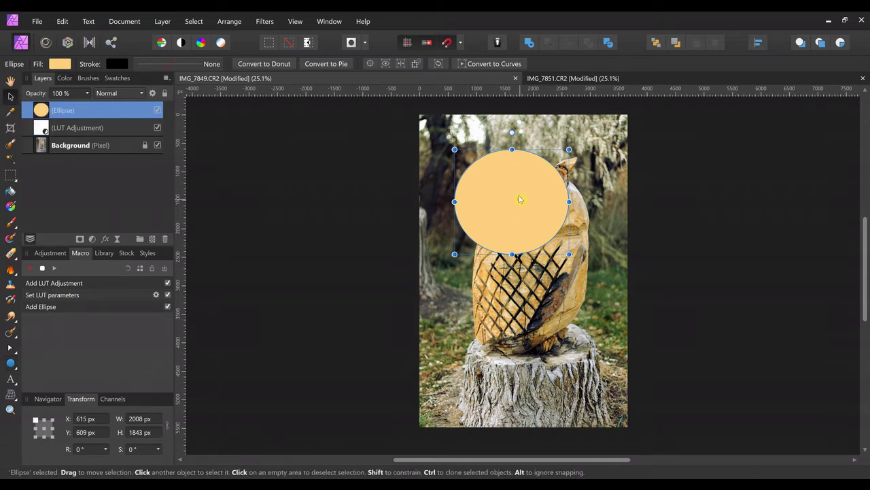
{"action": "left_click_drag", "start_coordinate": [519, 198], "coordinate": [456, 145]}
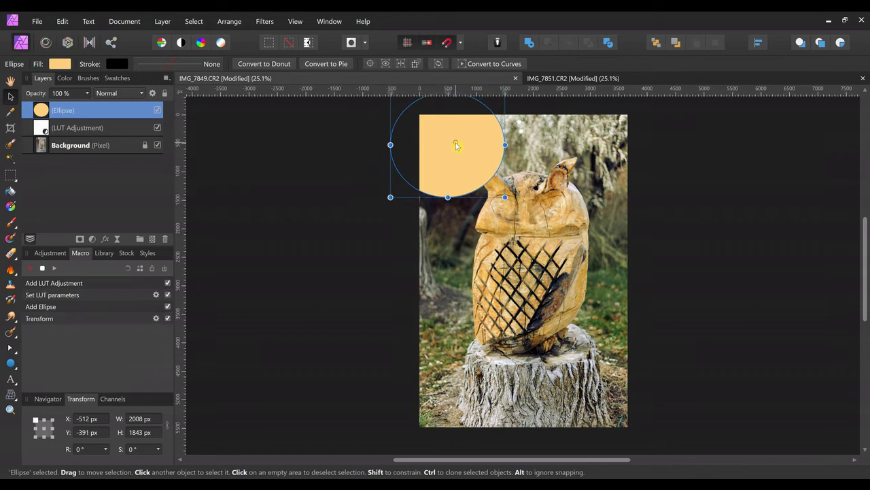
- Deselect the circle, then reselect the Ellipse layer so the selection is recorded
{"action": "left_click", "coordinate": [368, 223]}
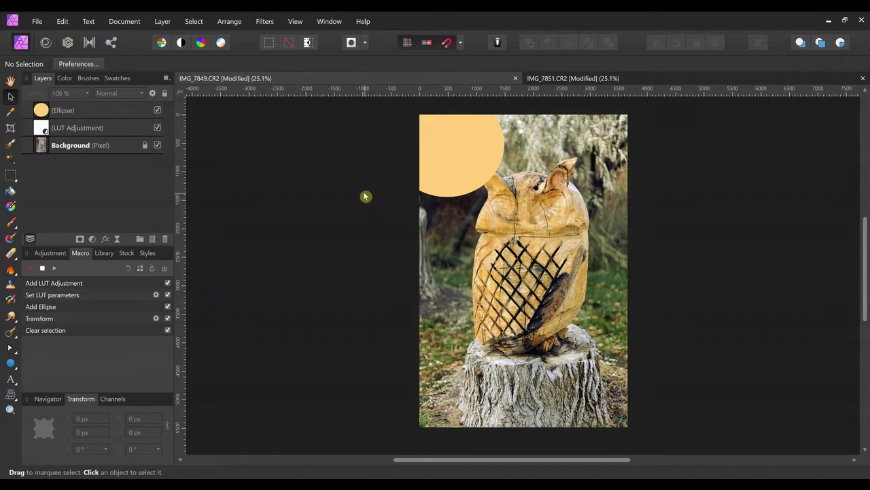
{"action": "left_click", "coordinate": [56, 117]}
{"action": "left_click", "coordinate": [442, 280]}
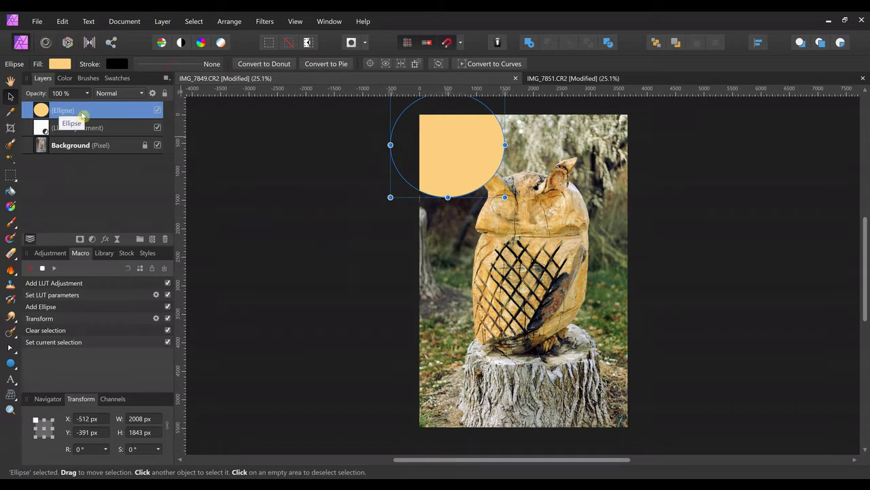
- Apply an 800 px Gaussian Blur to the orange circle to turn it into a soft glow
{"action": "left_click", "coordinate": [259, 21]}
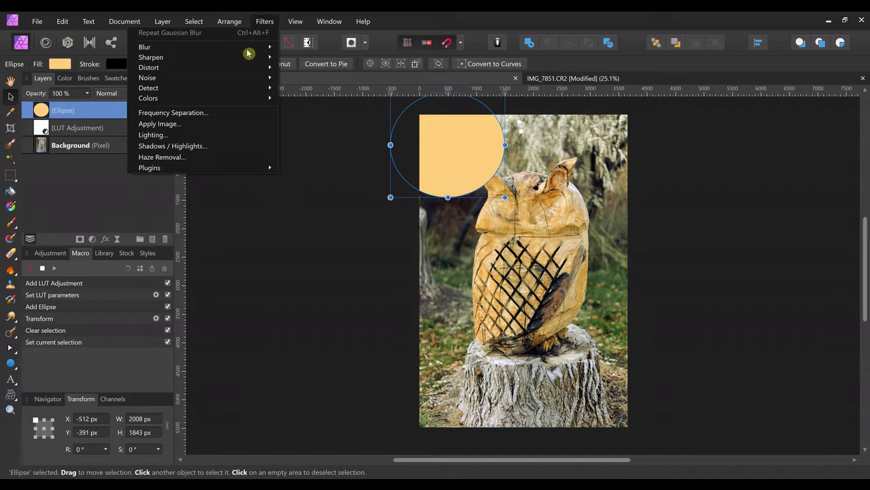
{"action": "mouse_move", "coordinate": [248, 49]}
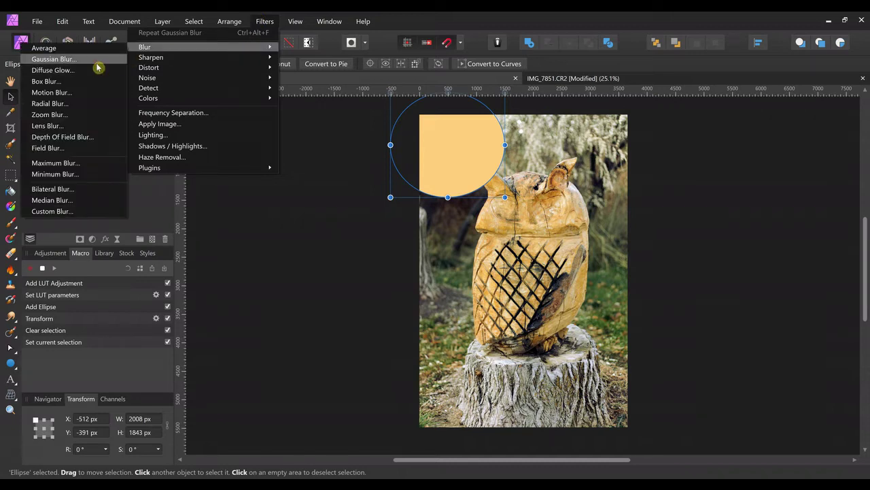
{"action": "left_click", "coordinate": [96, 60]}
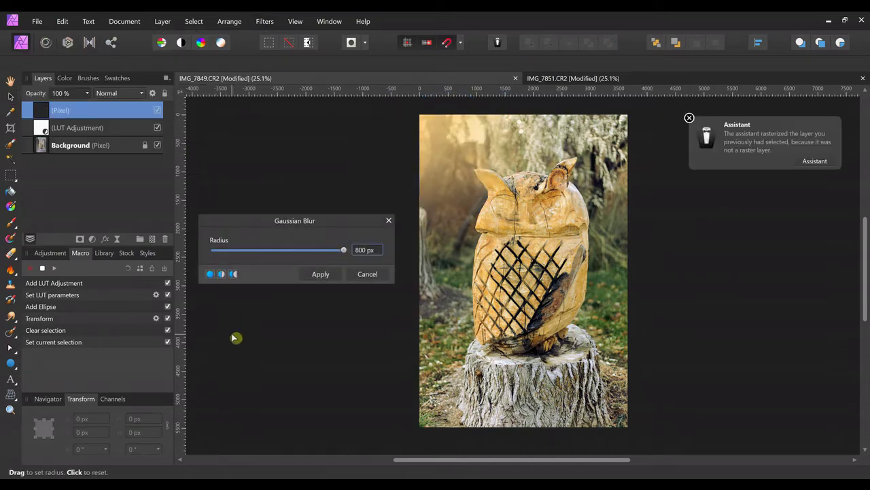
{"action": "left_click_drag", "start_coordinate": [340, 253], "coordinate": [350, 251]}
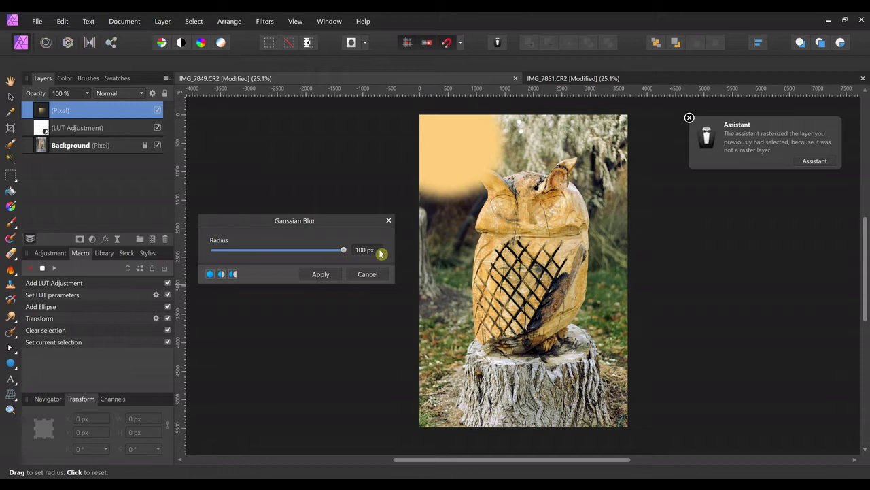
{"action": "left_click", "coordinate": [376, 251]}
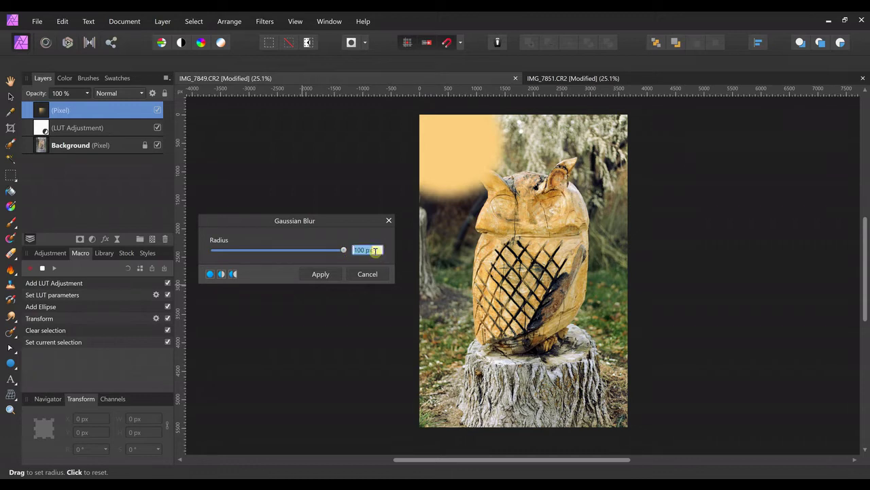
{"action": "type", "text": "800"}
{"action": "key", "text": "Return"}
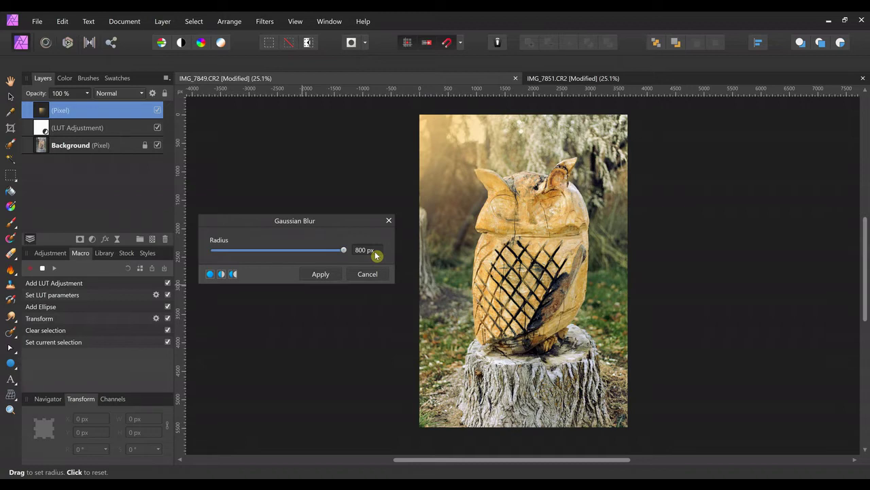
{"action": "left_click", "coordinate": [319, 274]}
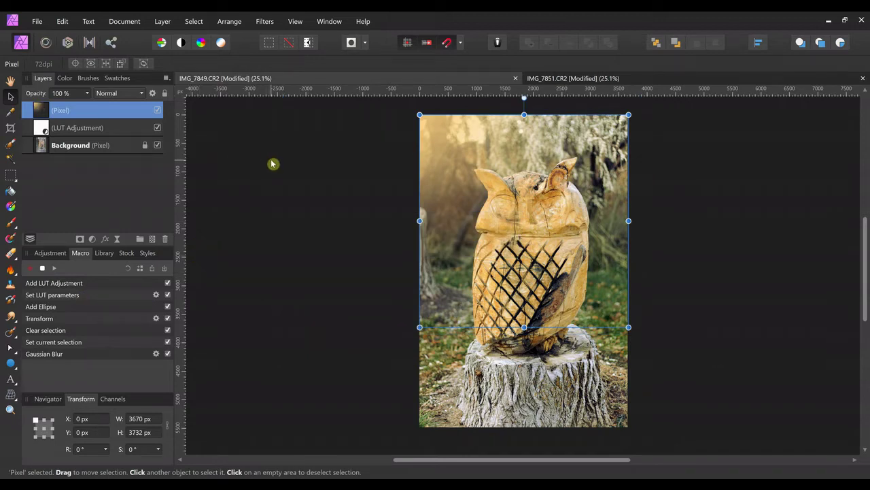
- Stop recording and turn off the Transform, Clear selection, Set current selection and Gaussian Blur steps
{"action": "left_click", "coordinate": [42, 269]}
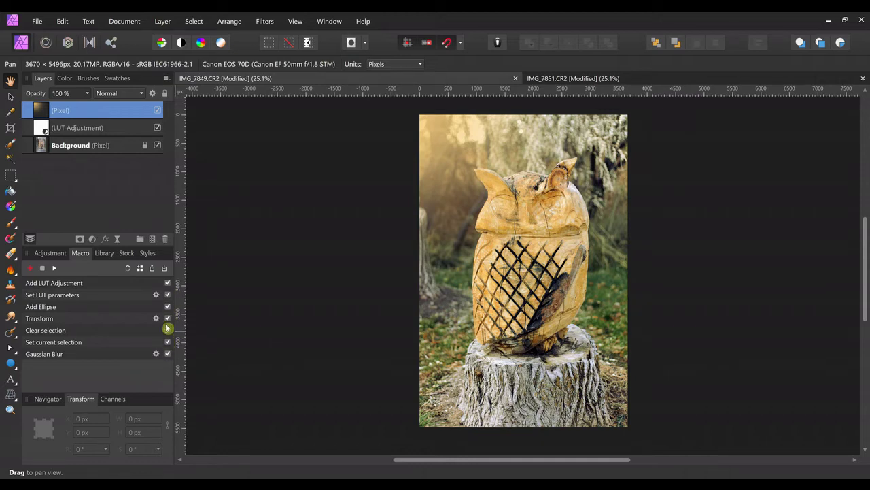
{"action": "left_click", "coordinate": [168, 318]}
{"action": "left_click", "coordinate": [168, 330]}
{"action": "left_click", "coordinate": [168, 342]}
{"action": "left_click", "coordinate": [168, 354]}
- Re-enable the Clear selection and Set current selection steps and view the Set LUT parameters settings
{"action": "left_click", "coordinate": [168, 330]}
{"action": "left_click", "coordinate": [168, 342]}
{"action": "left_click", "coordinate": [156, 296]}
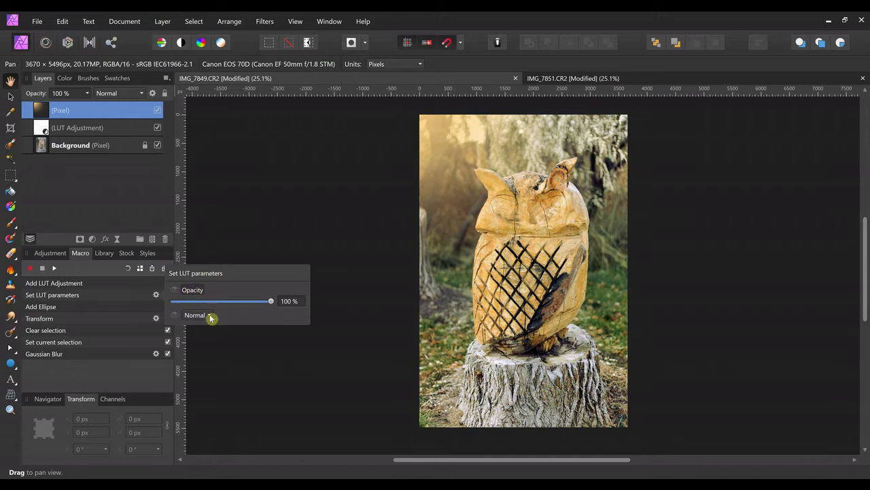
- Make the Set LUT parameters step ask for Opacity at playback, keeping blend mode fixed
{"action": "left_click", "coordinate": [175, 291]}
{"action": "left_click", "coordinate": [175, 318]}
{"action": "left_click", "coordinate": [175, 290]}
{"action": "left_click", "coordinate": [157, 295]}
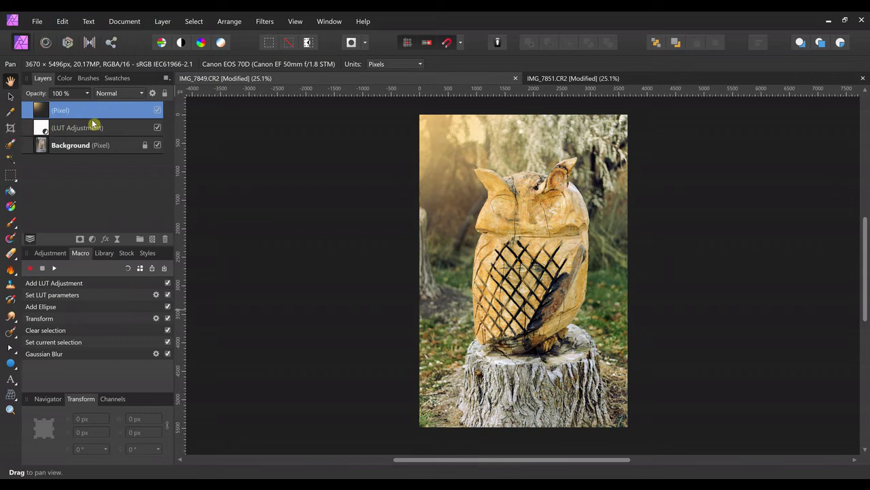
- Make the Gaussian Blur step ask for Radius at playback, then delete the added LUT and glow layers
{"action": "left_click", "coordinate": [156, 318]}
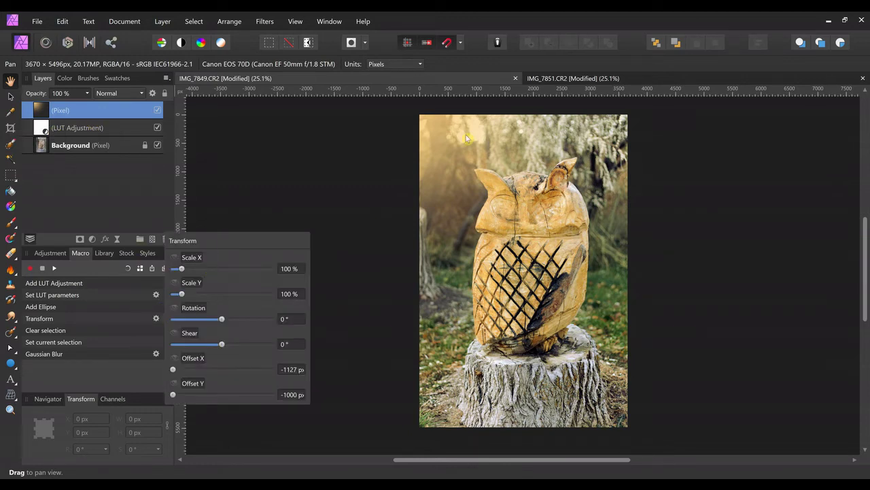
{"action": "left_click", "coordinate": [156, 319]}
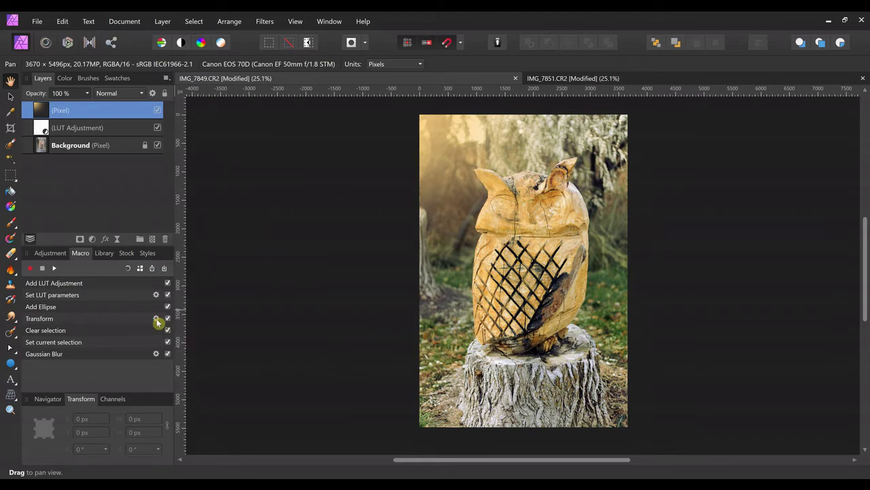
{"action": "left_click", "coordinate": [156, 354]}
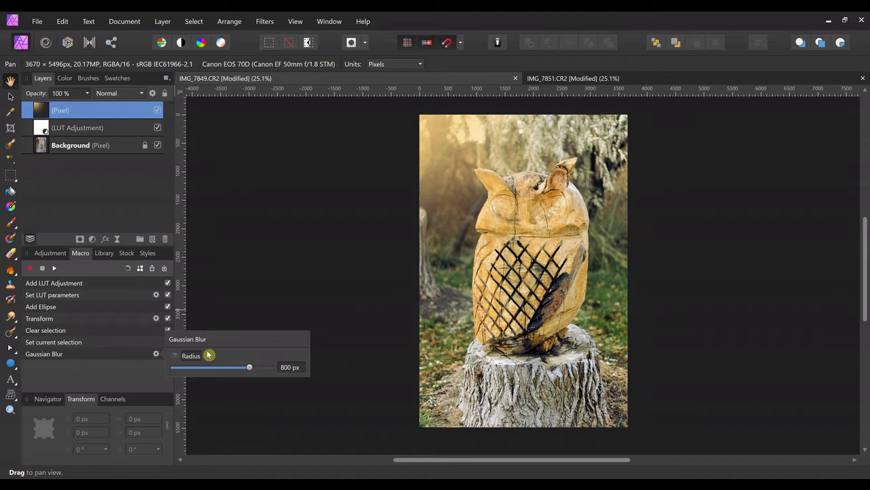
{"action": "left_click", "coordinate": [174, 356]}
{"action": "left_click", "coordinate": [157, 357]}
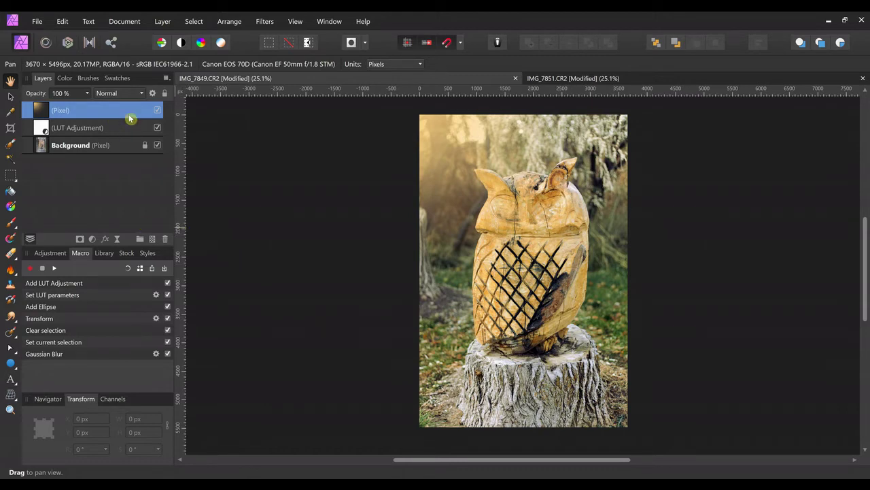
{"action": "key", "text": "Delete"}
{"action": "key", "text": "Delete"}
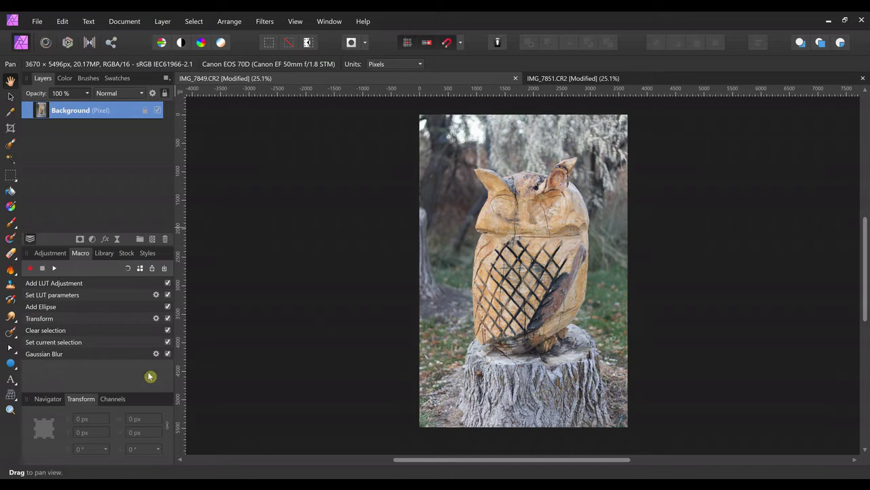
- Play the macro and accept the 800 px blur radius to rebuild the LUT and glow layers
{"action": "left_click", "coordinate": [53, 269]}
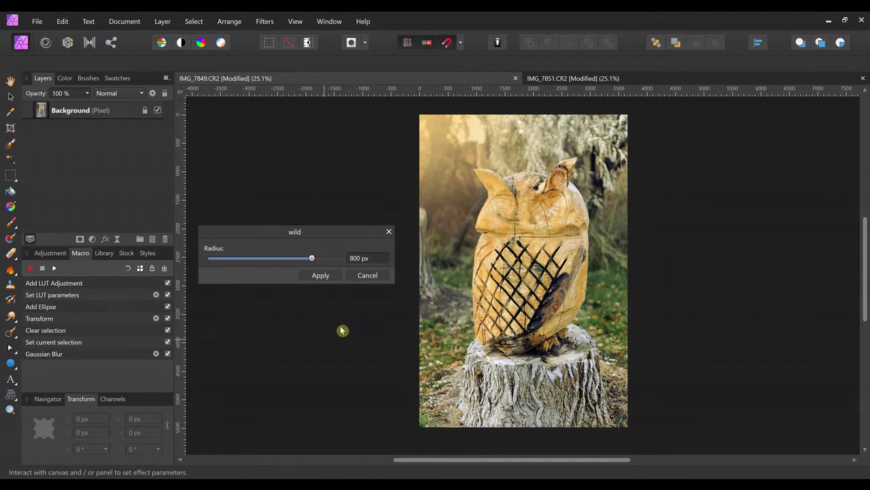
{"action": "left_click", "coordinate": [329, 276]}
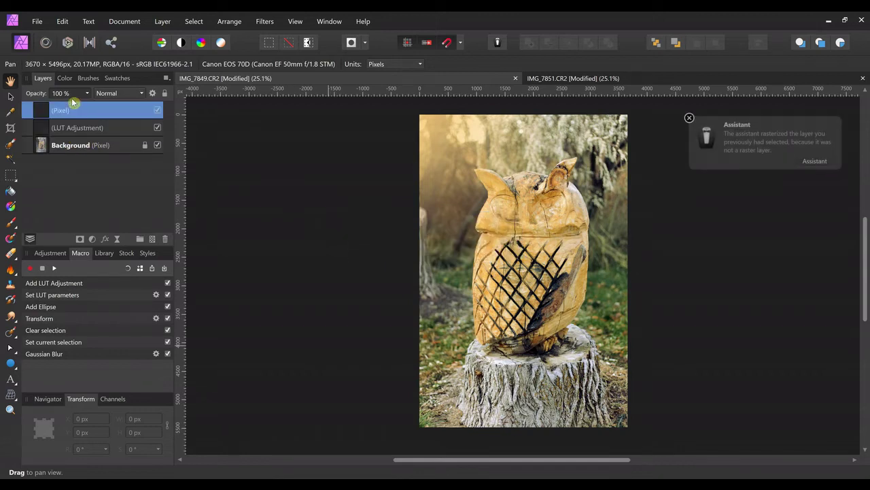
{"action": "double_click", "coordinate": [43, 129]}
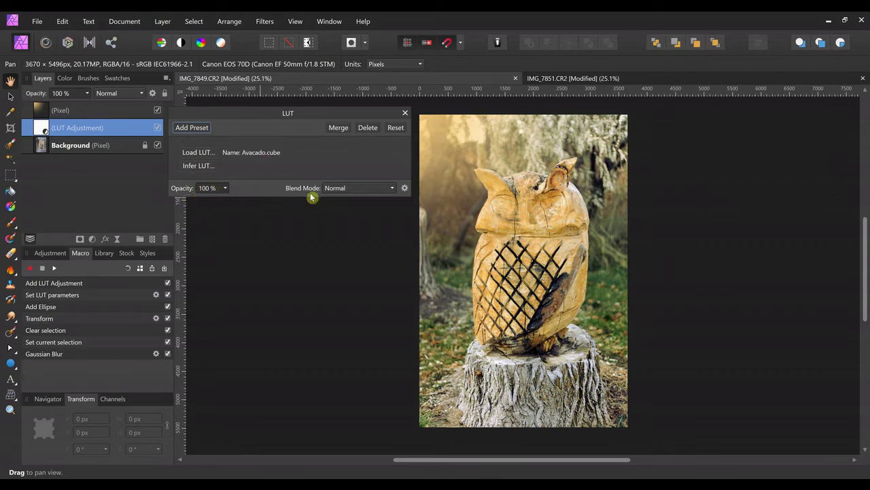
{"action": "left_click", "coordinate": [406, 115]}
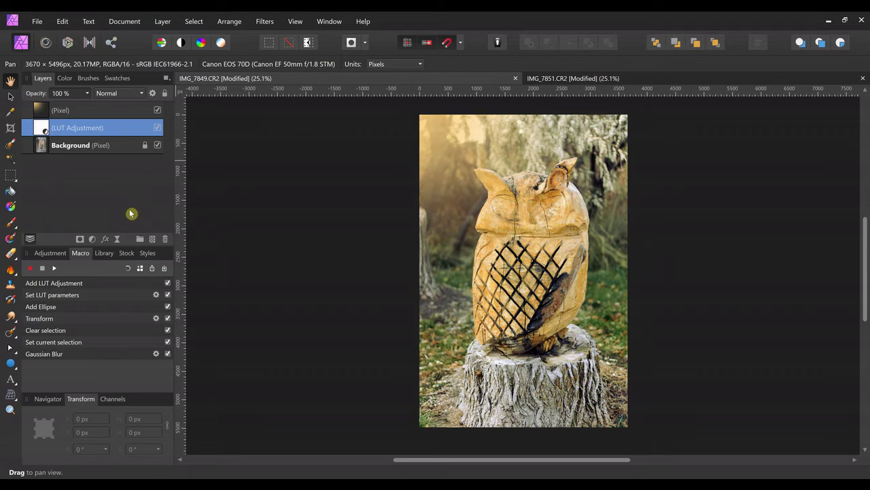
- Add the recorded macro to the Library as 'sun' in the My Macros category
{"action": "left_click", "coordinate": [141, 269]}
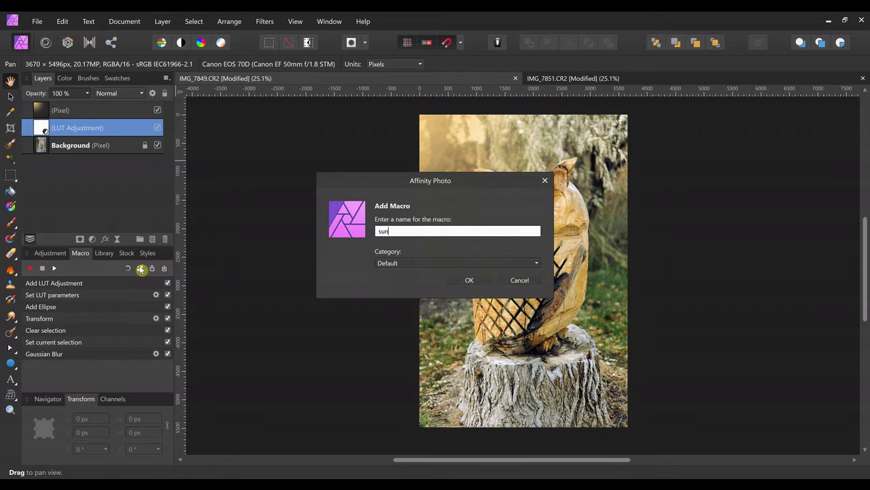
{"action": "left_click", "coordinate": [535, 267]}
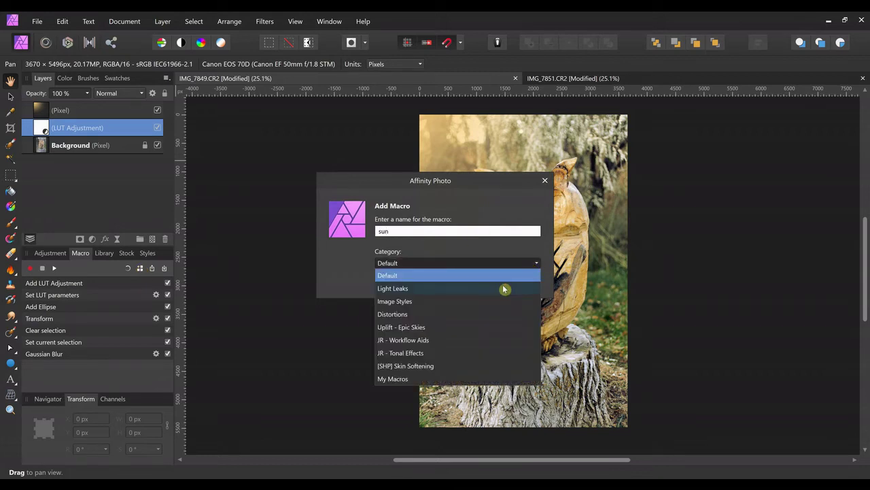
{"action": "left_click", "coordinate": [421, 378]}
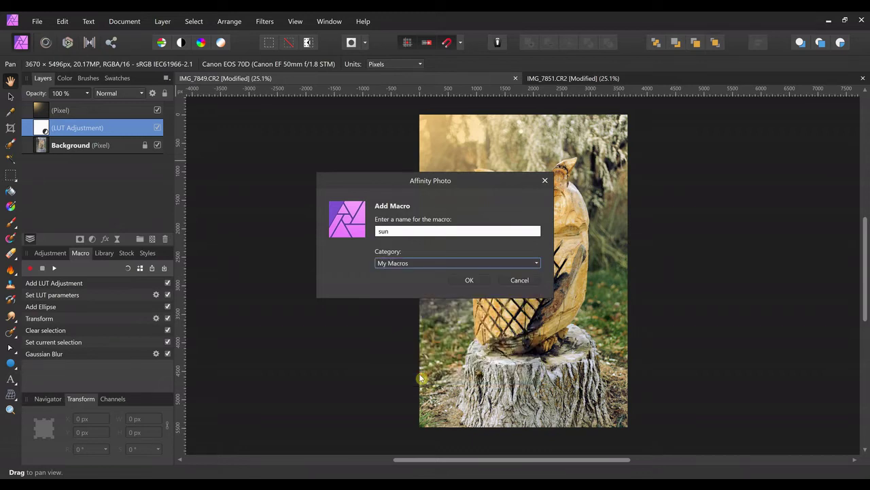
{"action": "left_click", "coordinate": [466, 280]}
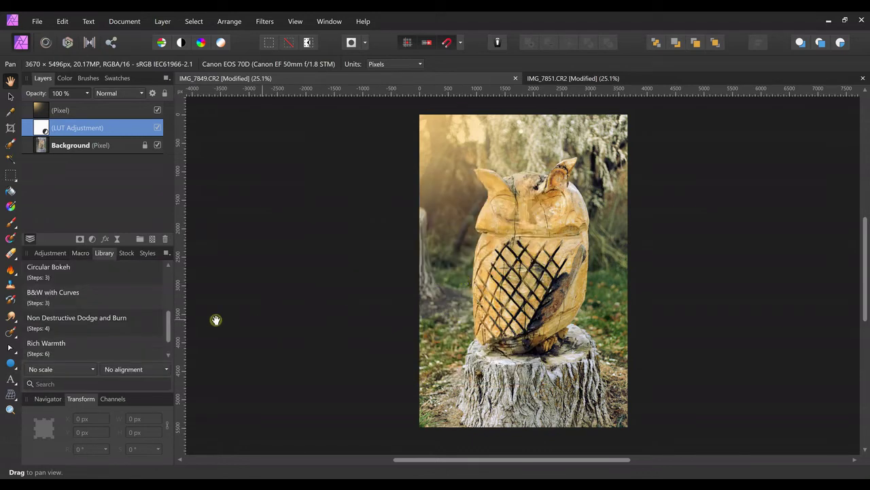
{"action": "scroll", "coordinate": [136, 326], "scroll_direction": "down", "scroll_amount": 1}
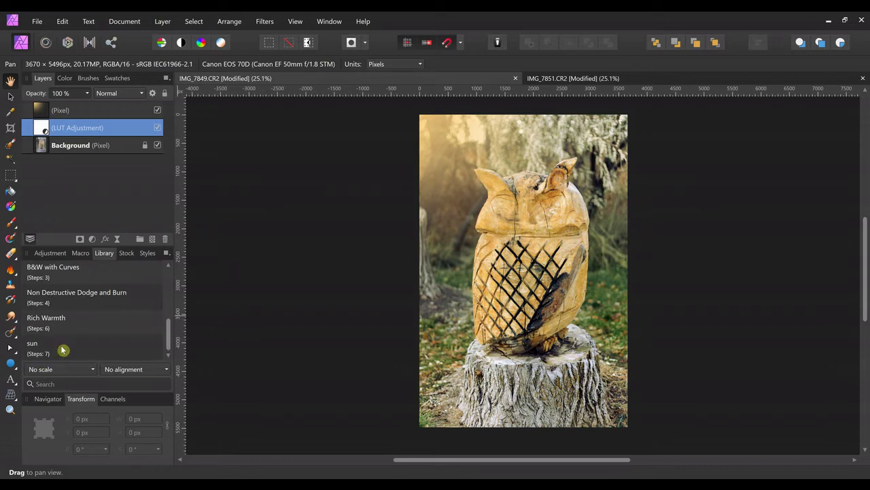
{"action": "scroll", "coordinate": [68, 326], "scroll_direction": "up", "scroll_amount": 3}
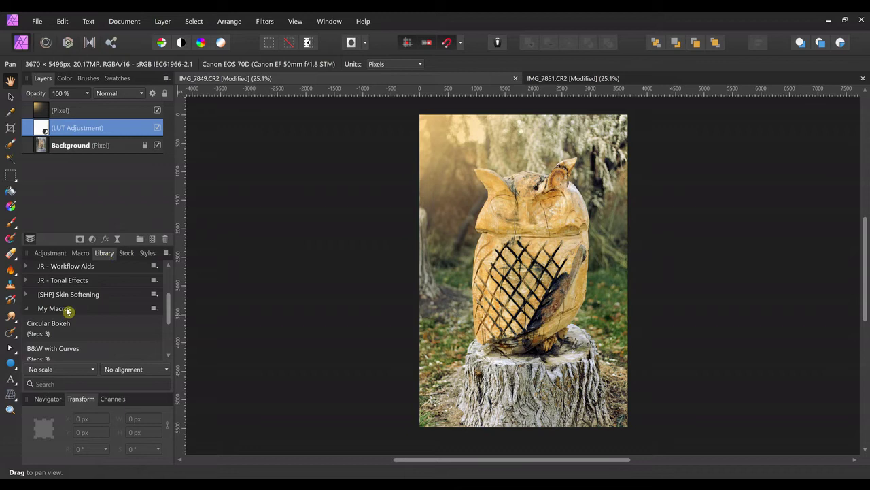
{"action": "scroll", "coordinate": [126, 309], "scroll_direction": "down", "scroll_amount": 3}
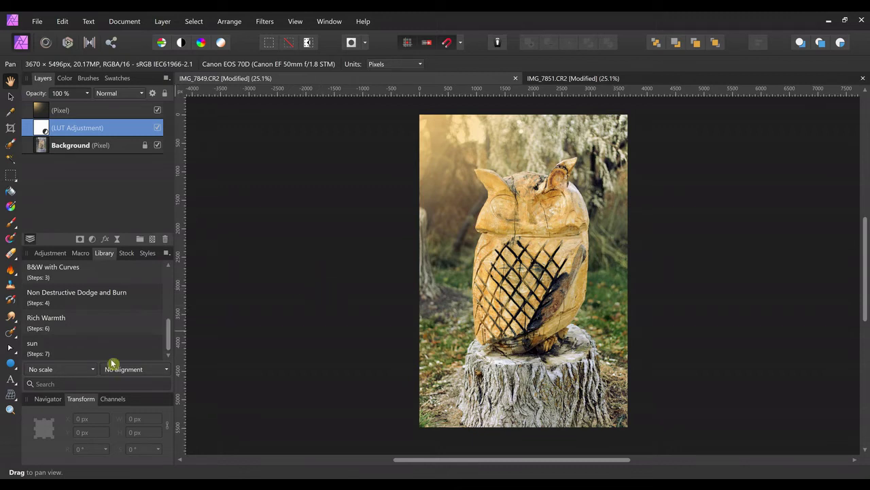
{"action": "left_click_drag", "start_coordinate": [168, 333], "coordinate": [167, 319]}
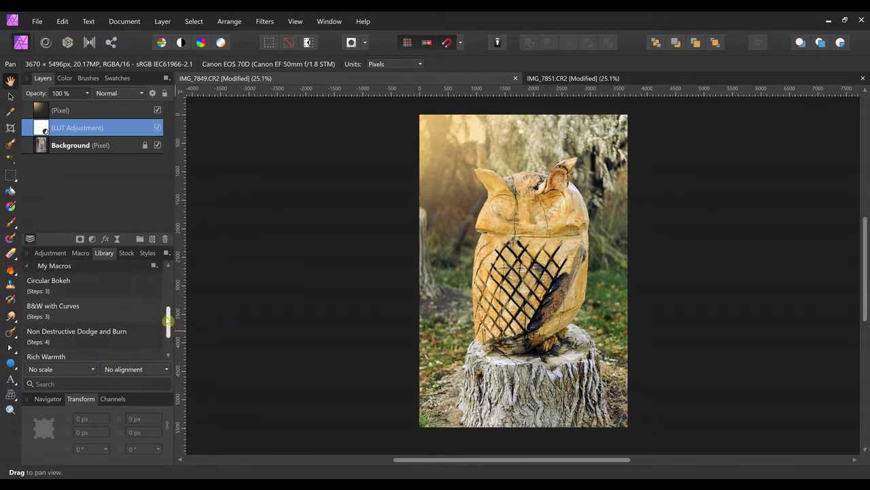
- Export the macro as sun.afmacro to Pictures\Tutorials, replacing the existing file
{"action": "left_click", "coordinate": [87, 254]}
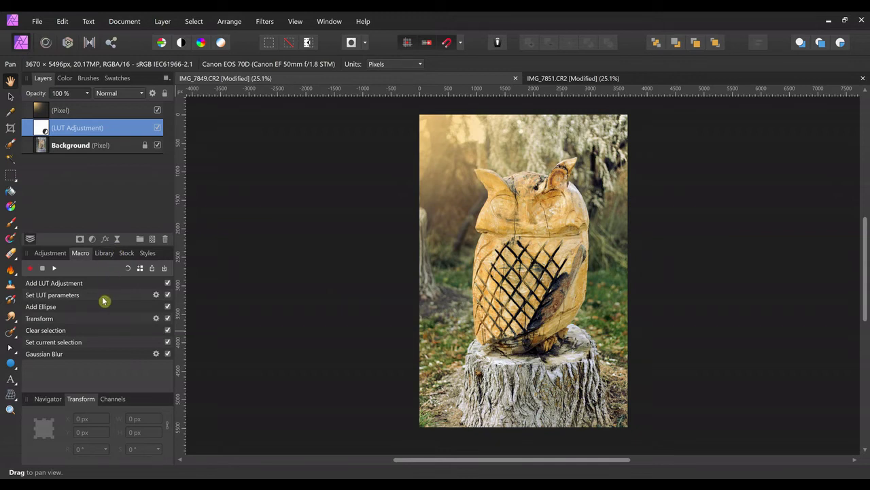
{"action": "left_click", "coordinate": [153, 270]}
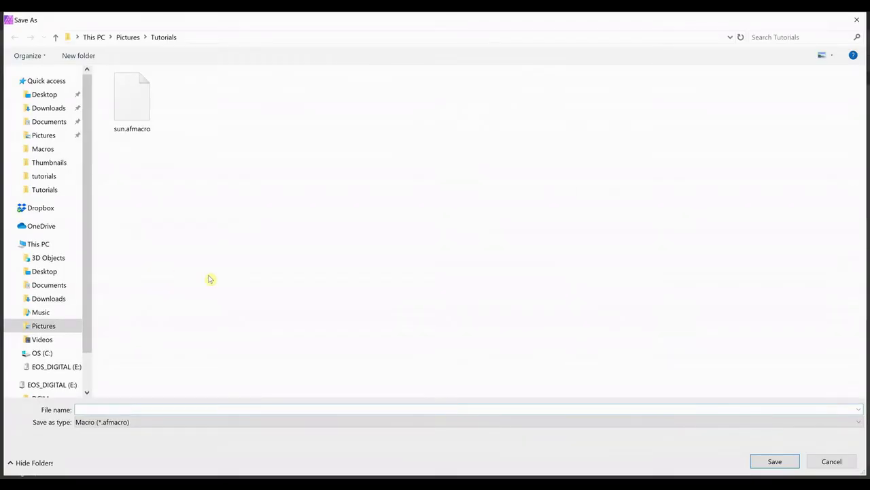
{"action": "left_click", "coordinate": [141, 111]}
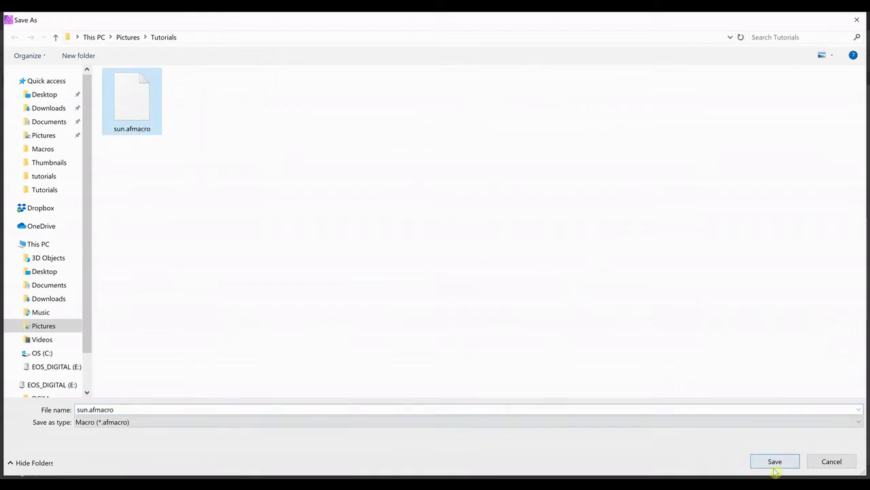
{"action": "left_click", "coordinate": [775, 462]}
{"action": "left_click", "coordinate": [459, 291]}
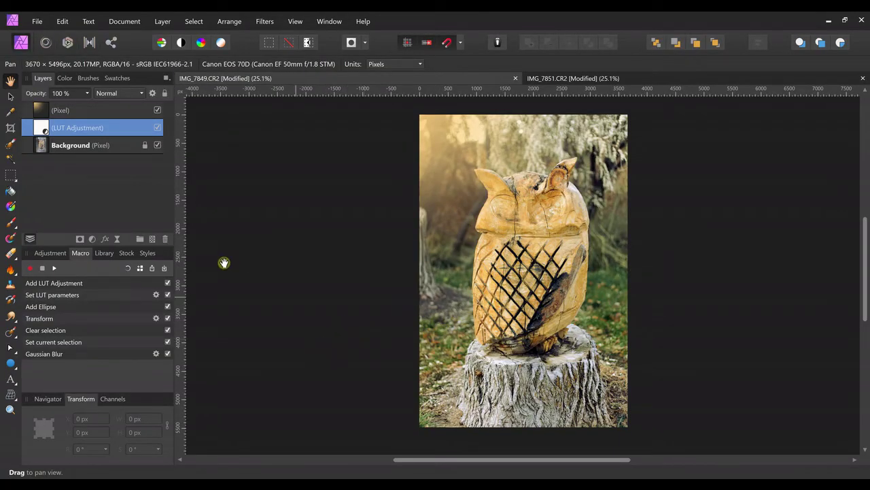
- Start importing My Macros.afmacros from the Library menu, then cancel the file browser without importing
{"action": "left_click", "coordinate": [106, 255]}
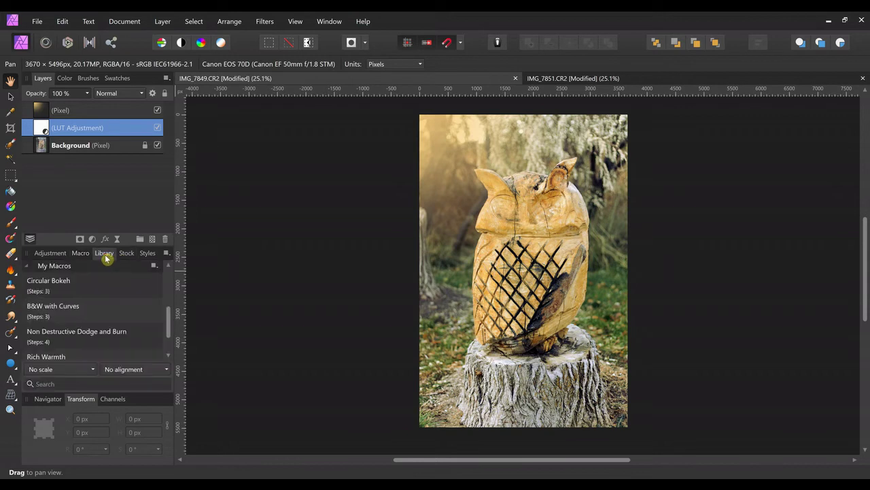
{"action": "left_click", "coordinate": [168, 253]}
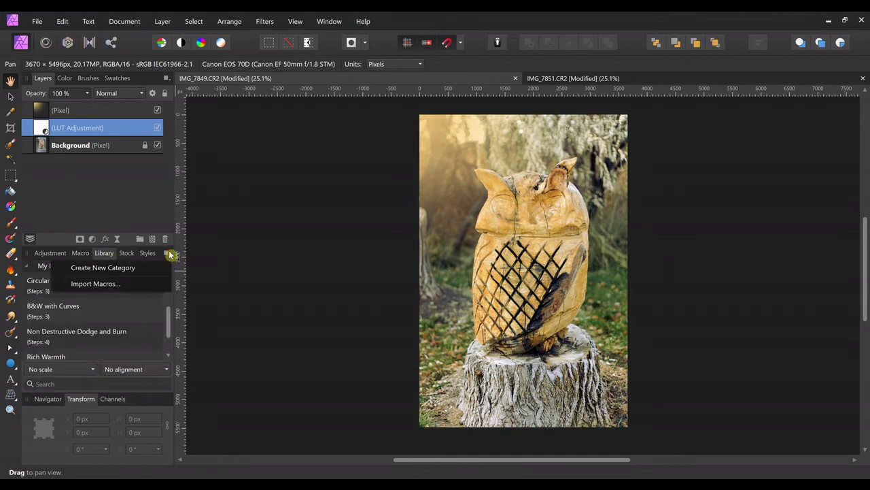
{"action": "left_click", "coordinate": [111, 284]}
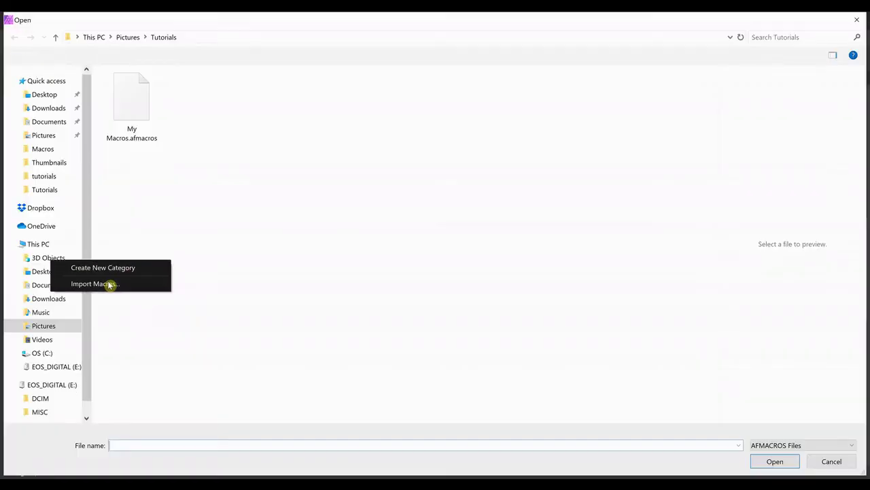
{"action": "left_click", "coordinate": [132, 96]}
{"action": "double_click", "coordinate": [132, 96]}
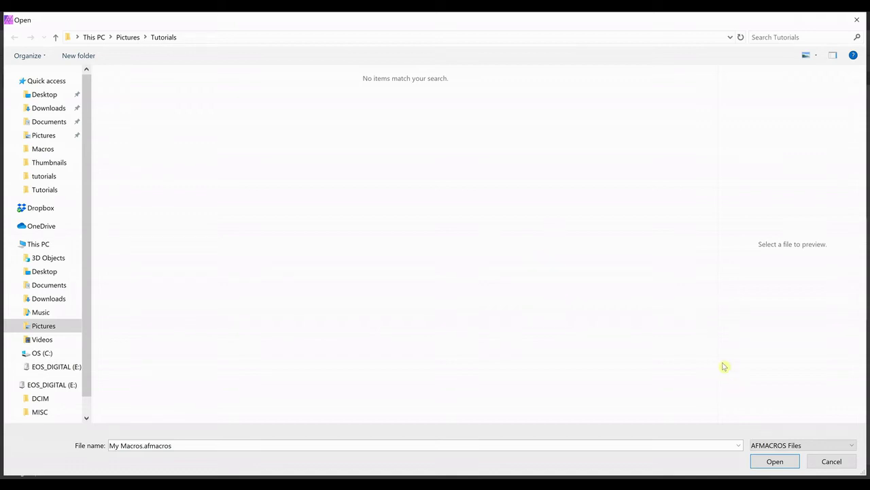
{"action": "left_click", "coordinate": [830, 466]}
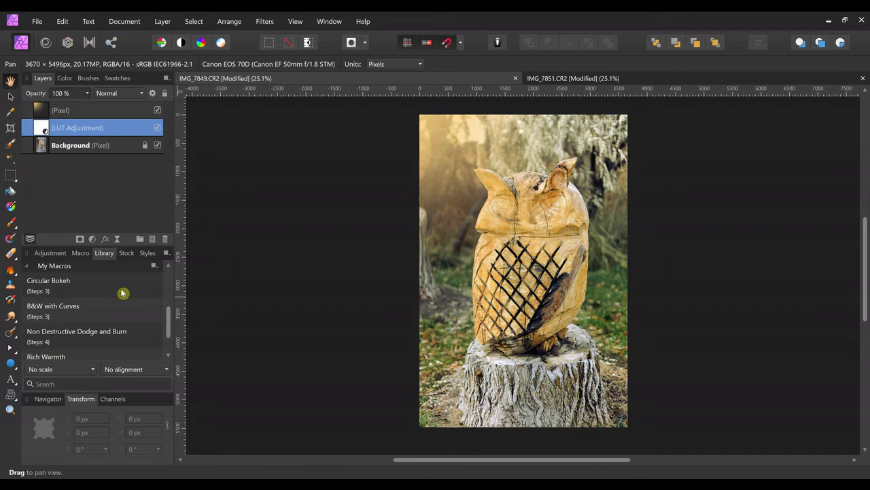
- Reset the macro, reload its seven steps from sun.afmacro, and cancel adding it to the library
{"action": "left_click", "coordinate": [85, 255]}
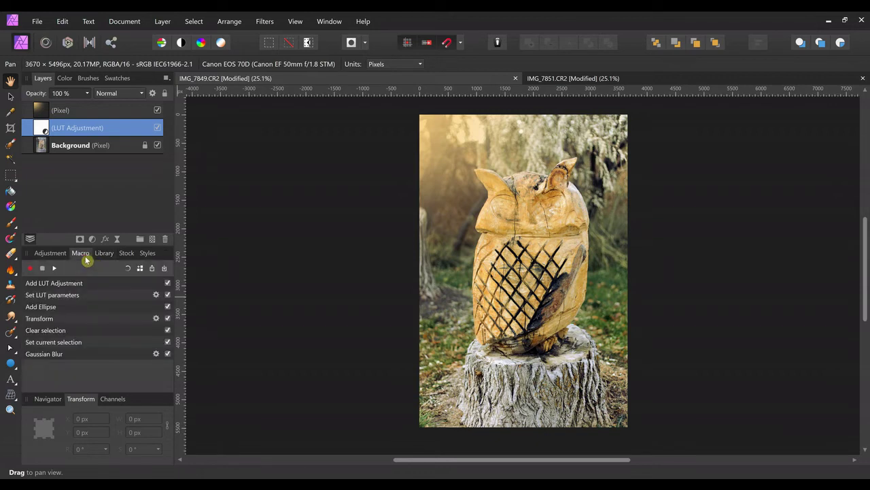
{"action": "left_click", "coordinate": [128, 270]}
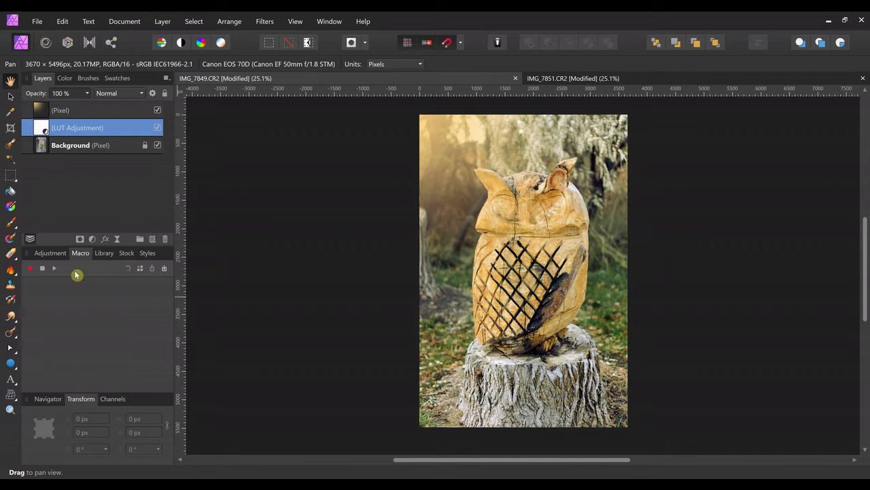
{"action": "left_click", "coordinate": [167, 272]}
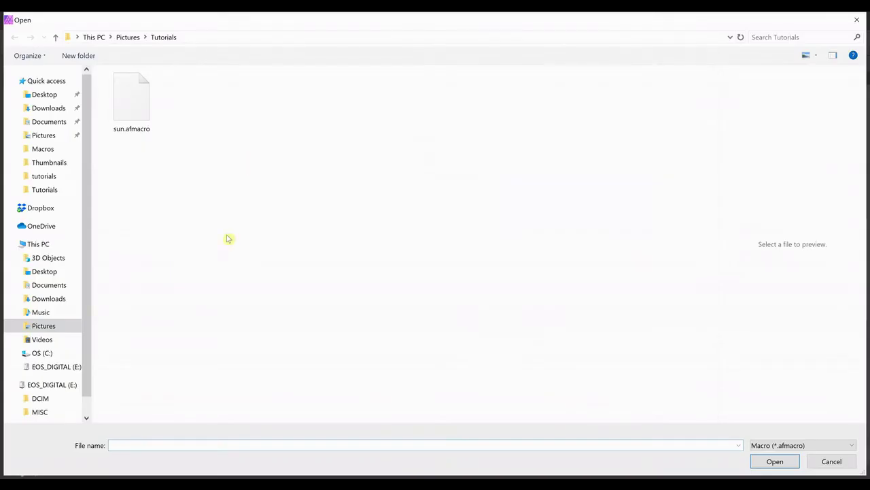
{"action": "left_click", "coordinate": [137, 108]}
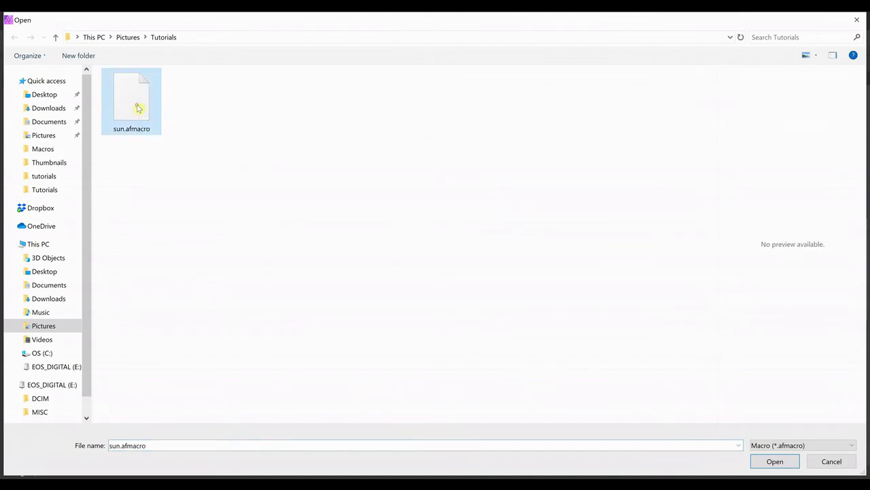
{"action": "left_click", "coordinate": [775, 461]}
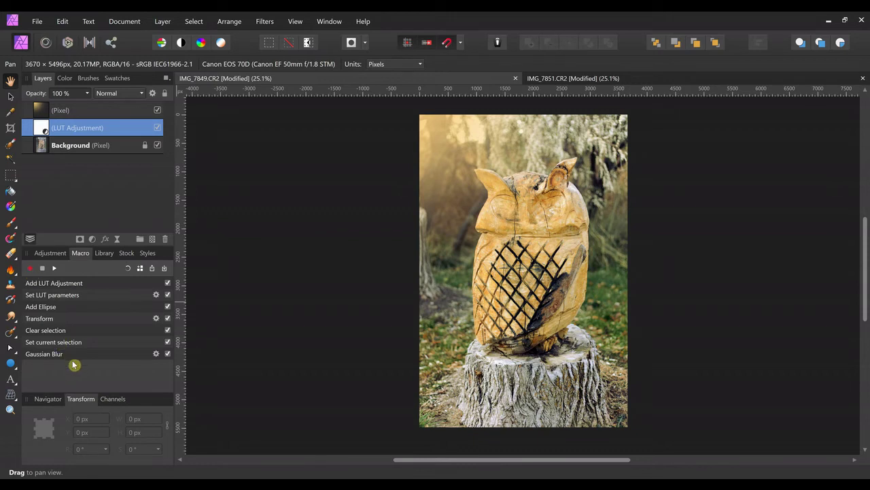
{"action": "left_click", "coordinate": [140, 269]}
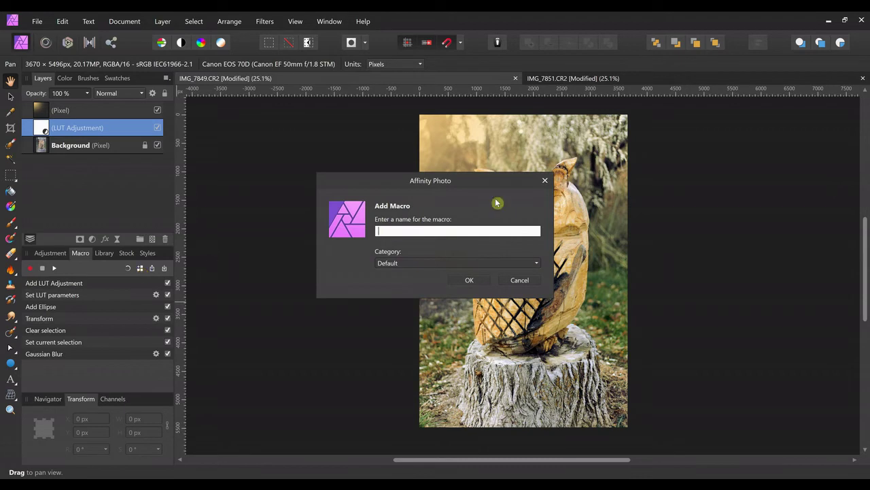
{"action": "left_click", "coordinate": [520, 280]}
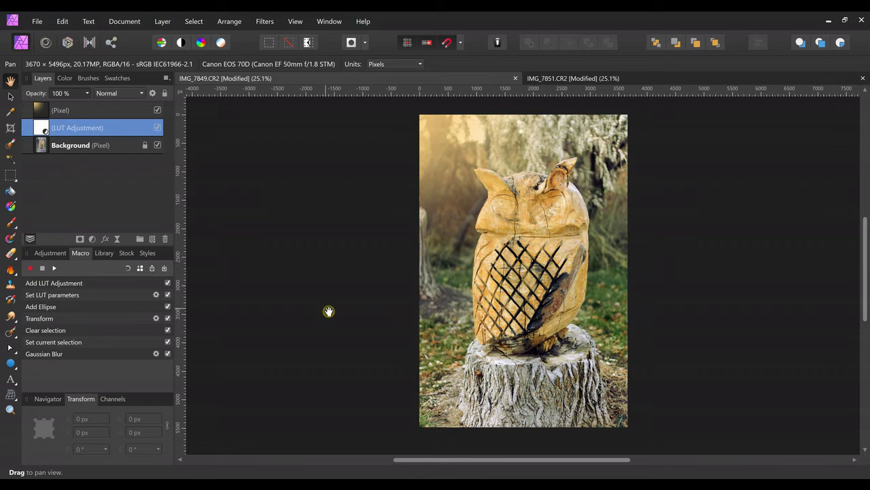
- Create a new macro category in the Library, then back out of renaming the Macros category
{"action": "left_click", "coordinate": [111, 253]}
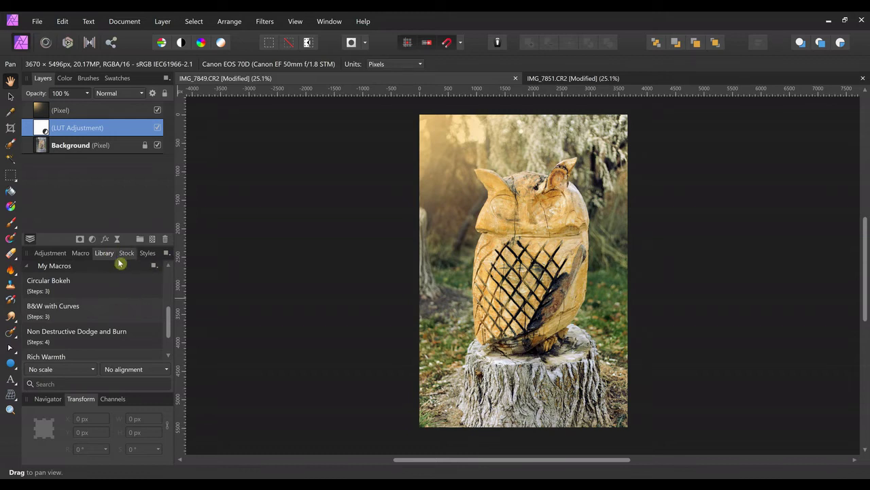
{"action": "left_click", "coordinate": [166, 252]}
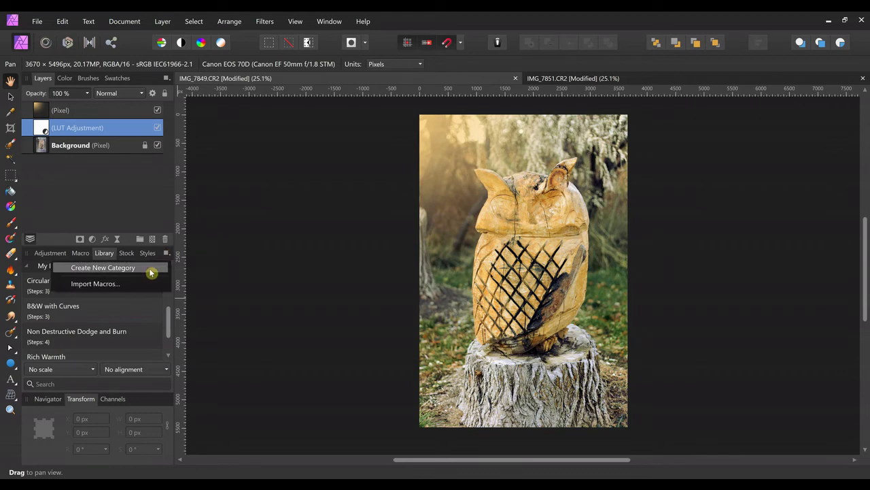
{"action": "left_click", "coordinate": [151, 271]}
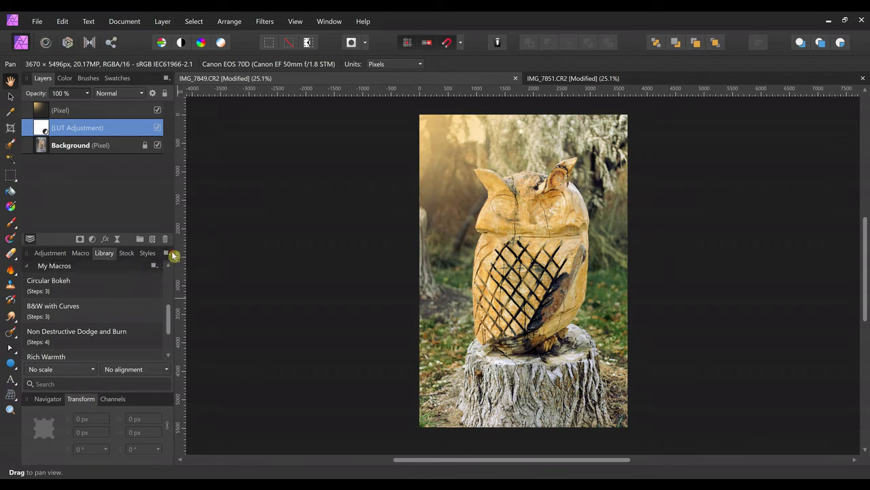
{"action": "left_click", "coordinate": [166, 252]}
{"action": "left_click", "coordinate": [131, 269]}
{"action": "scroll", "coordinate": [123, 309], "scroll_direction": "down", "scroll_amount": 2}
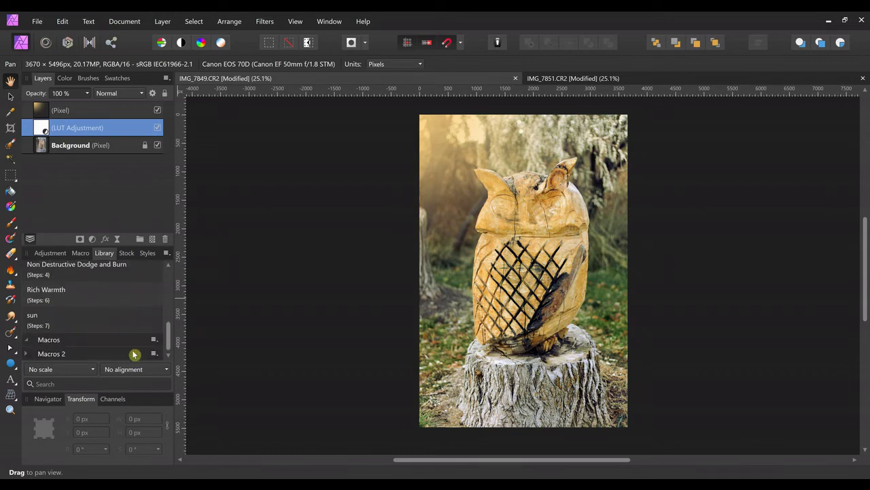
{"action": "scroll", "coordinate": [121, 331], "scroll_direction": "up", "scroll_amount": 3}
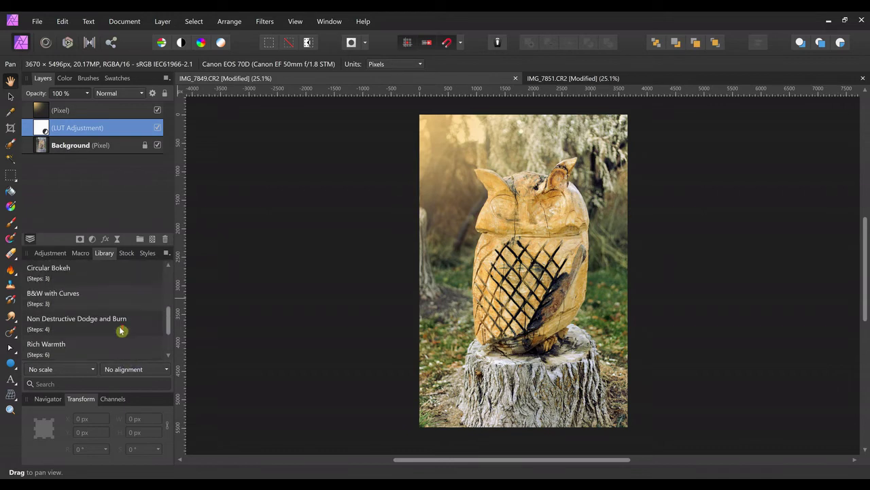
{"action": "scroll", "coordinate": [121, 332], "scroll_direction": "down", "scroll_amount": 3}
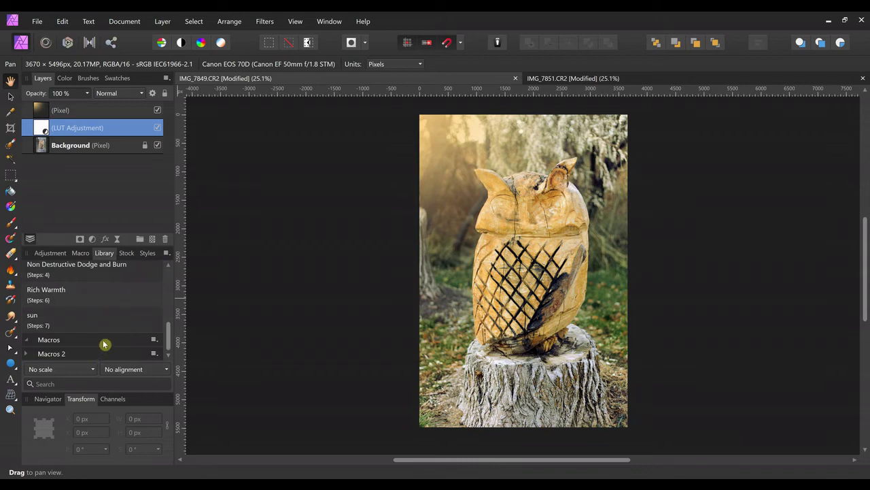
{"action": "left_click", "coordinate": [154, 339]}
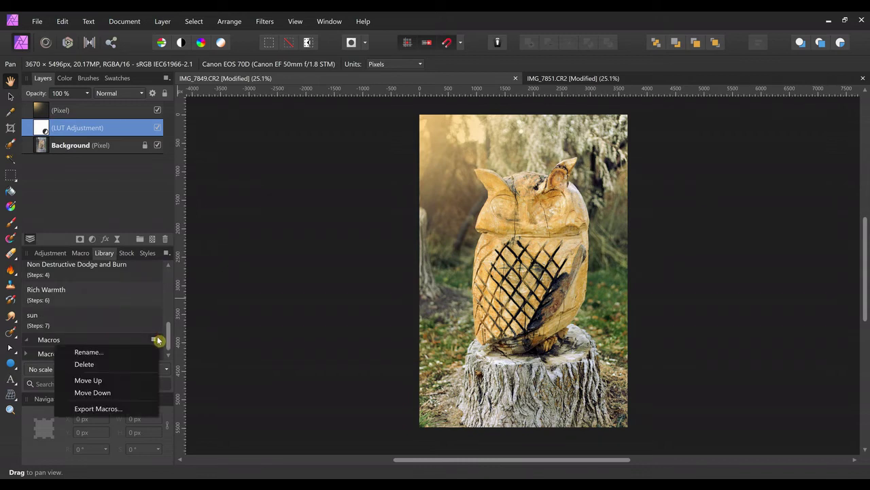
{"action": "left_click", "coordinate": [125, 351]}
{"action": "left_click", "coordinate": [494, 260]}
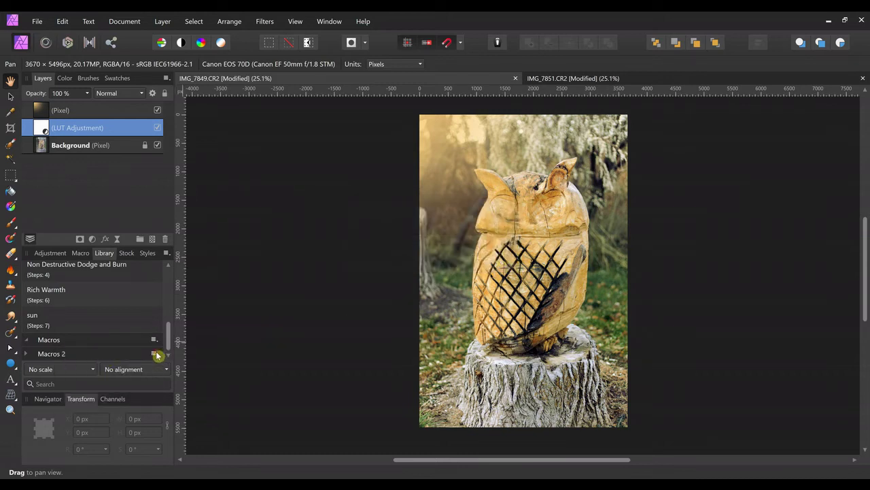
- Delete the Macros 2 and Macros categories, confirming each deletion with Yes
{"action": "left_click", "coordinate": [155, 354]}
{"action": "left_click", "coordinate": [134, 377]}
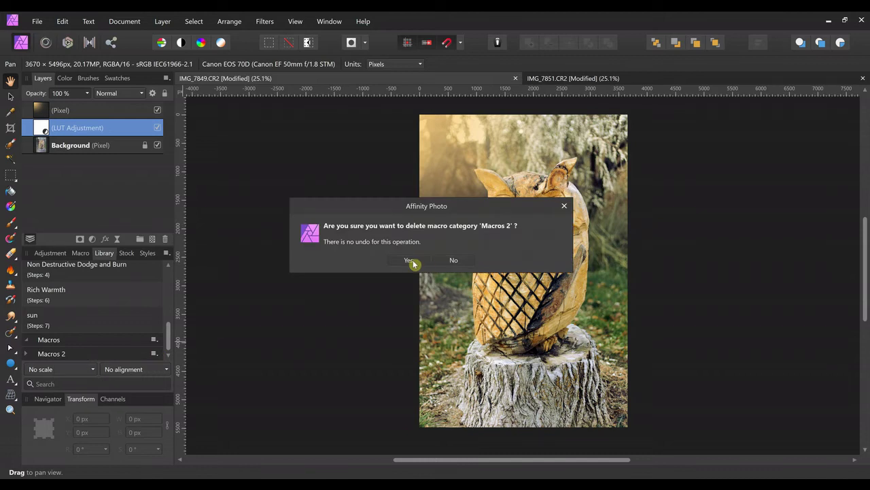
{"action": "left_click", "coordinate": [410, 260]}
{"action": "left_click", "coordinate": [155, 354]}
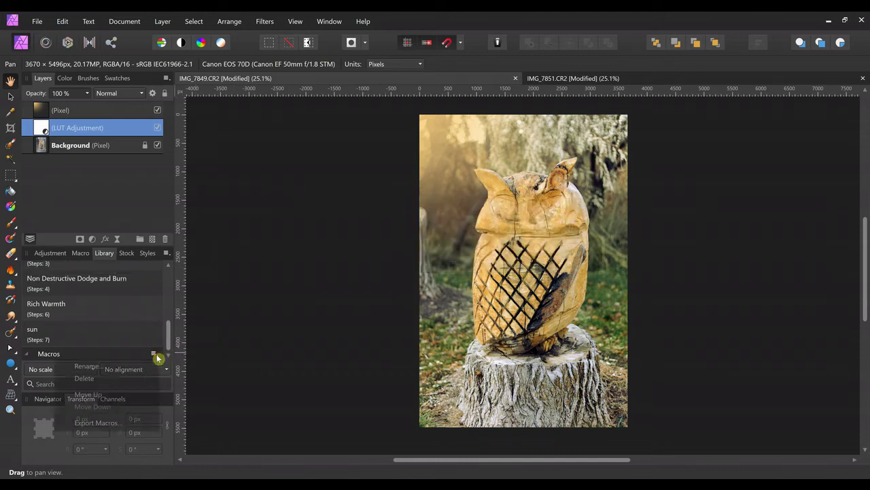
{"action": "left_click", "coordinate": [140, 378]}
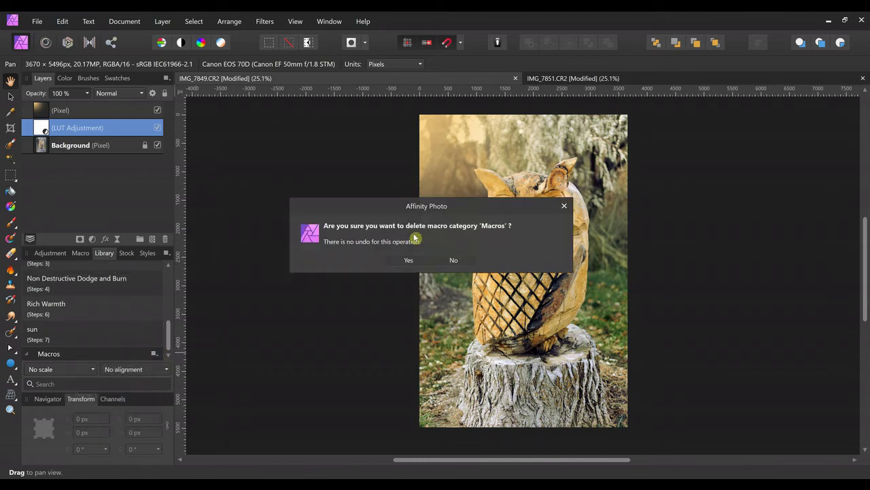
{"action": "left_click", "coordinate": [407, 261]}
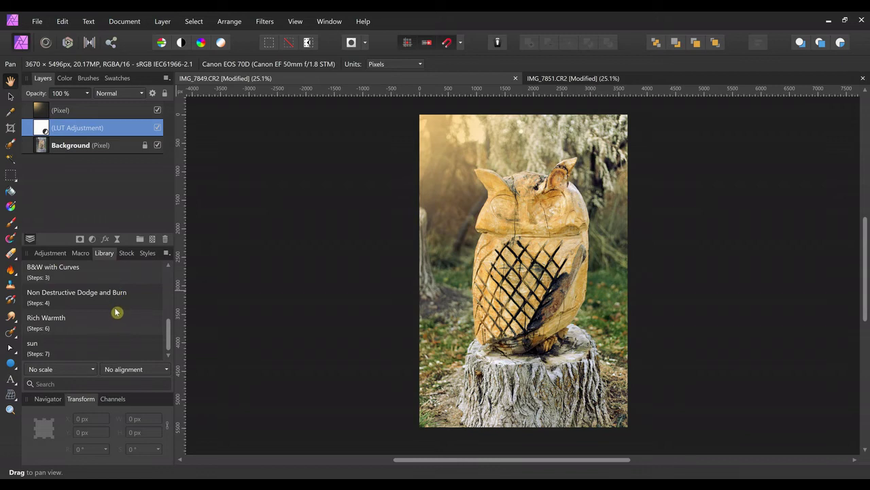
- Export the My Macros category to an .afmacros file
{"action": "scroll", "coordinate": [119, 310], "scroll_direction": "up", "scroll_amount": 2}
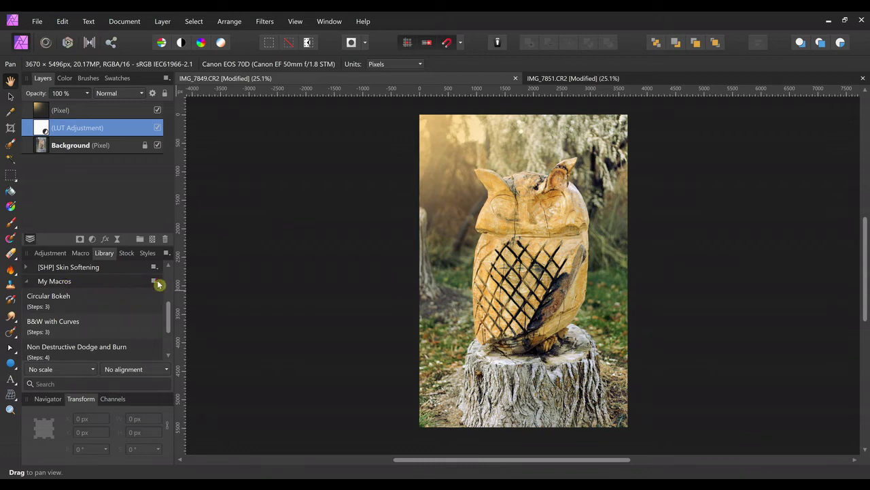
{"action": "left_click", "coordinate": [155, 281]}
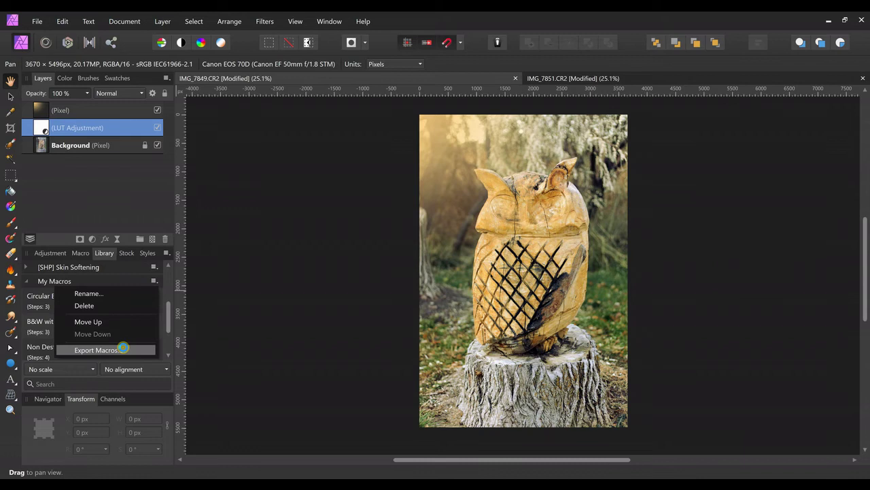
{"action": "left_click", "coordinate": [124, 350]}
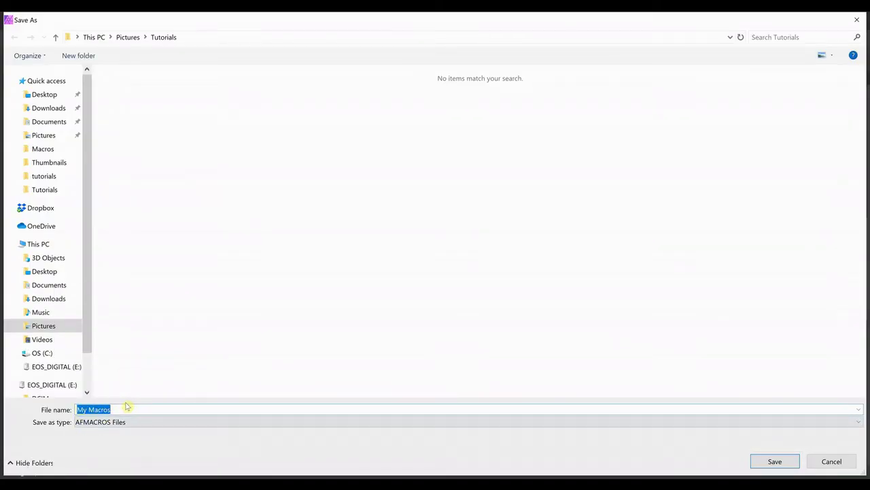
{"action": "left_click", "coordinate": [775, 461]}
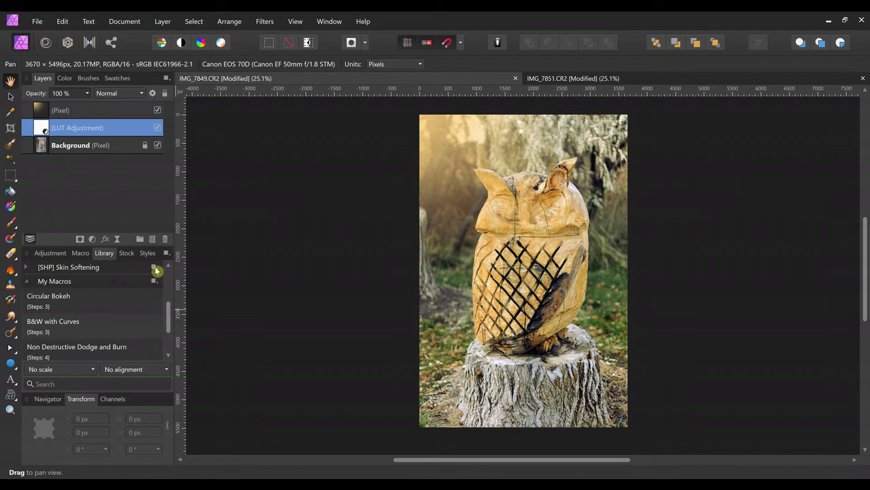
- Import macros from My Macros.afmacros into the Library
{"action": "left_click", "coordinate": [167, 253]}
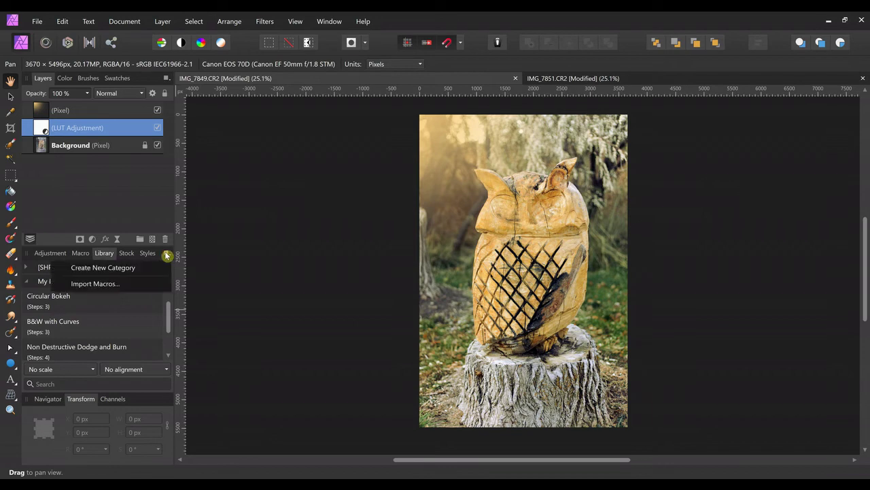
{"action": "left_click", "coordinate": [151, 286]}
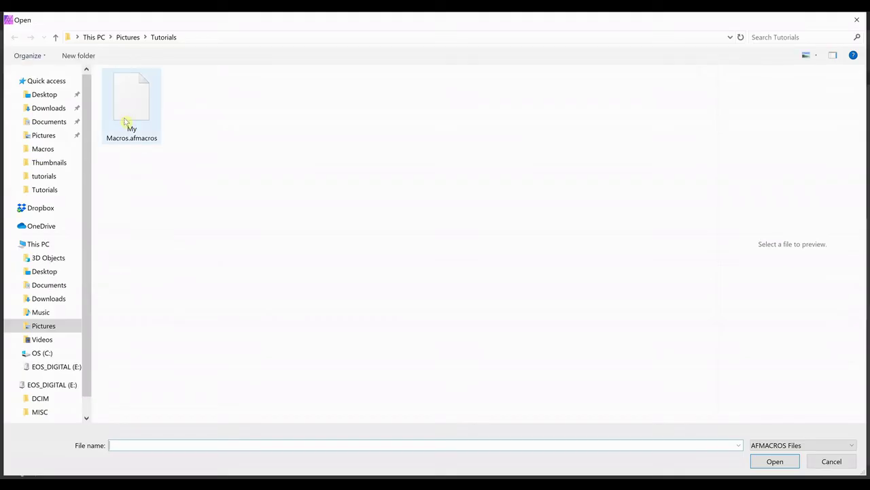
{"action": "left_click", "coordinate": [124, 121]}
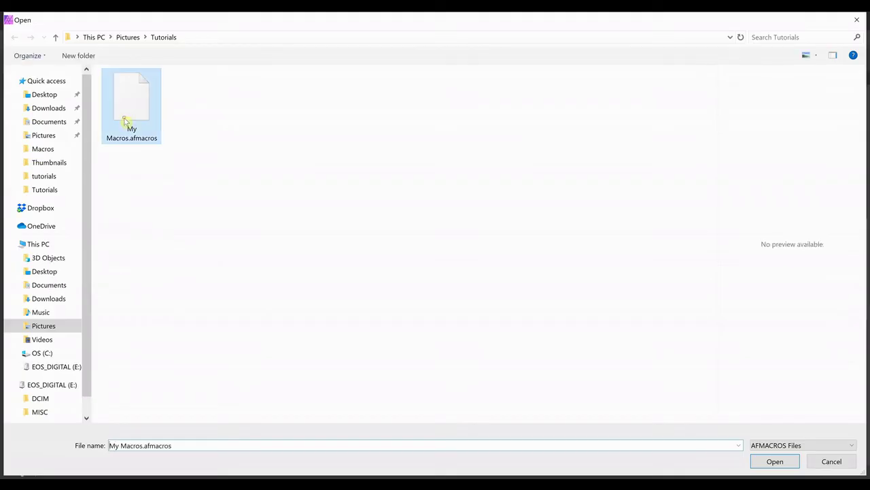
{"action": "left_click", "coordinate": [771, 462]}
- Delete the My Macros 2 category and confirm with Yes
{"action": "left_click_drag", "start_coordinate": [170, 299], "coordinate": [170, 331]}
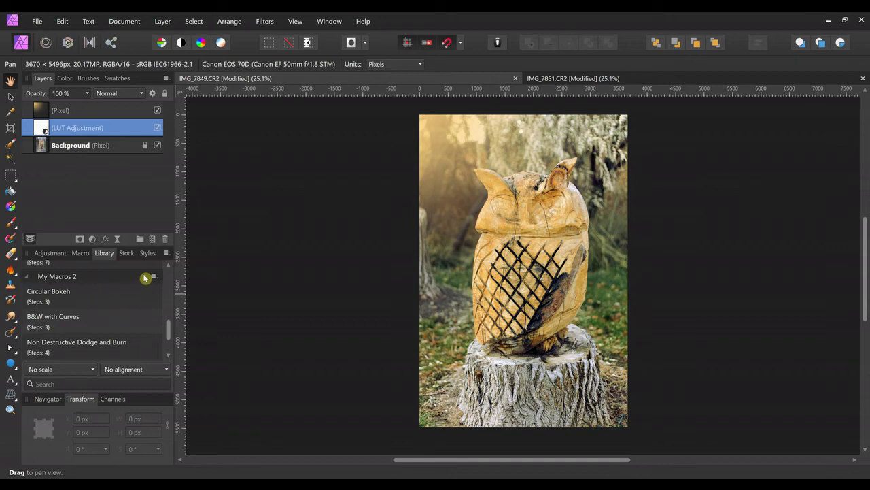
{"action": "scroll", "coordinate": [129, 300], "scroll_direction": "down", "scroll_amount": 1}
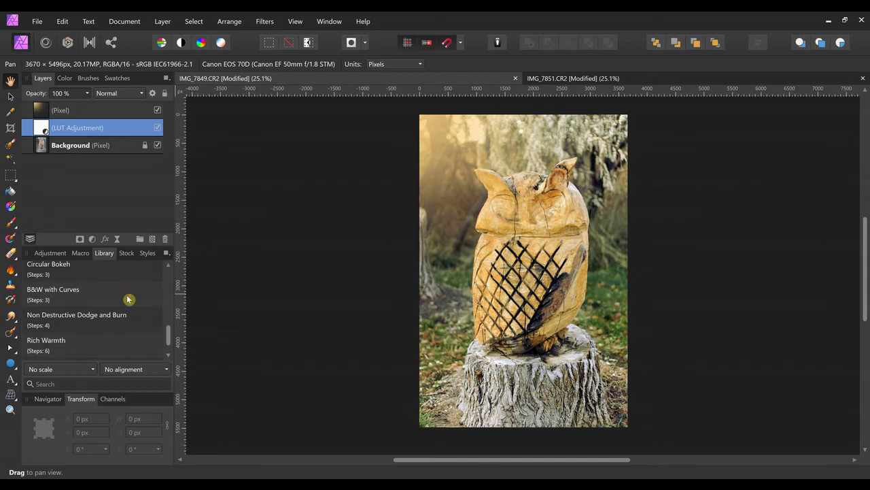
{"action": "scroll", "coordinate": [128, 299], "scroll_direction": "up", "scroll_amount": 1}
{"action": "scroll", "coordinate": [128, 300], "scroll_direction": "down", "scroll_amount": 2}
{"action": "scroll", "coordinate": [127, 288], "scroll_direction": "up", "scroll_amount": 3}
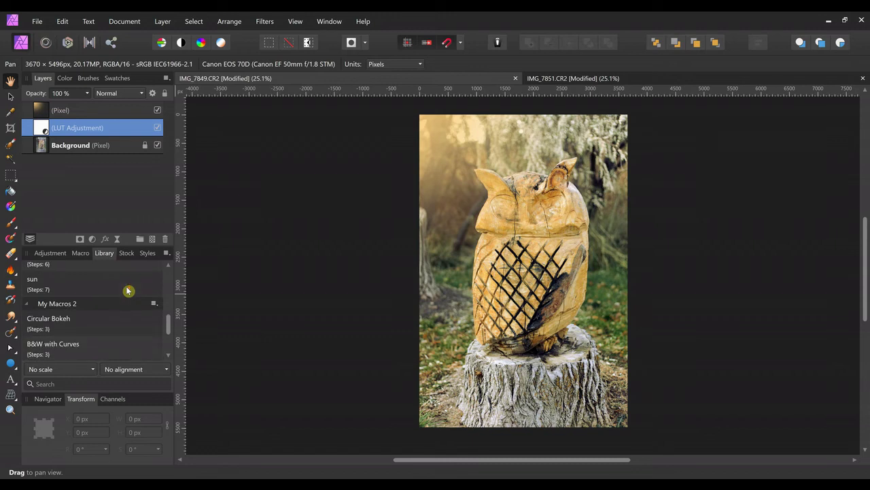
{"action": "scroll", "coordinate": [128, 290], "scroll_direction": "down", "scroll_amount": 2}
{"action": "scroll", "coordinate": [108, 319], "scroll_direction": "down", "scroll_amount": 1}
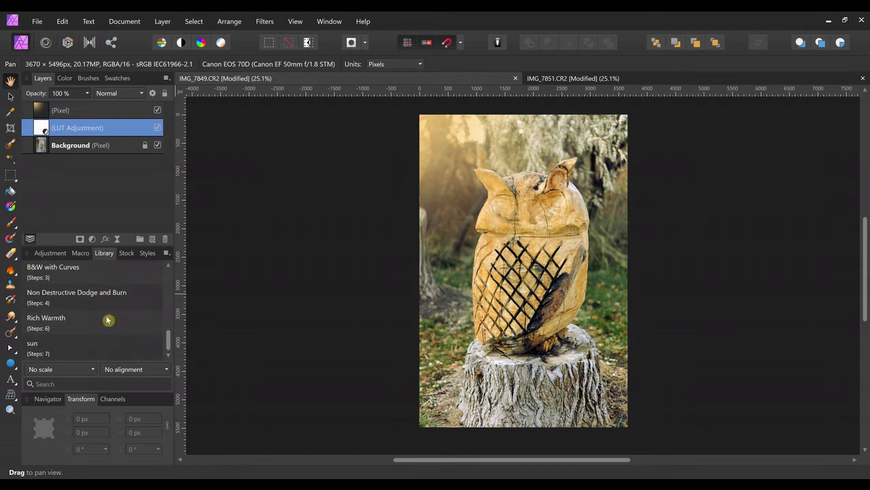
{"action": "scroll", "coordinate": [107, 319], "scroll_direction": "down", "scroll_amount": 2}
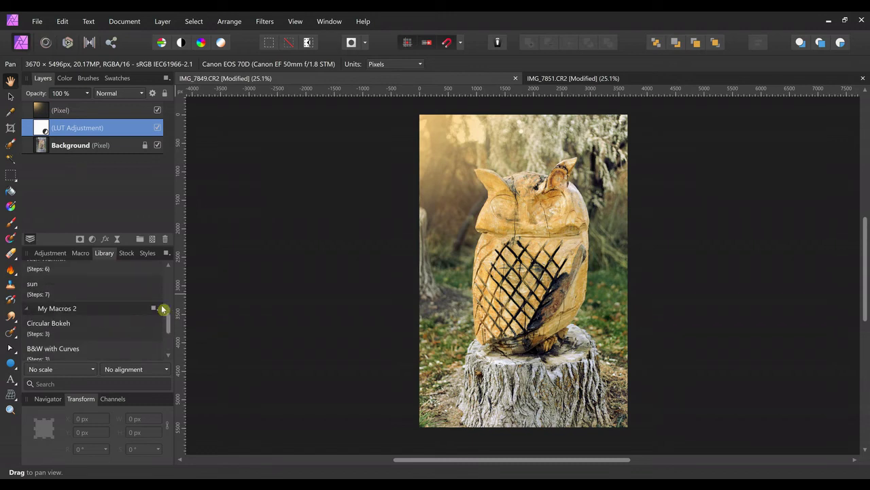
{"action": "left_click", "coordinate": [156, 309]}
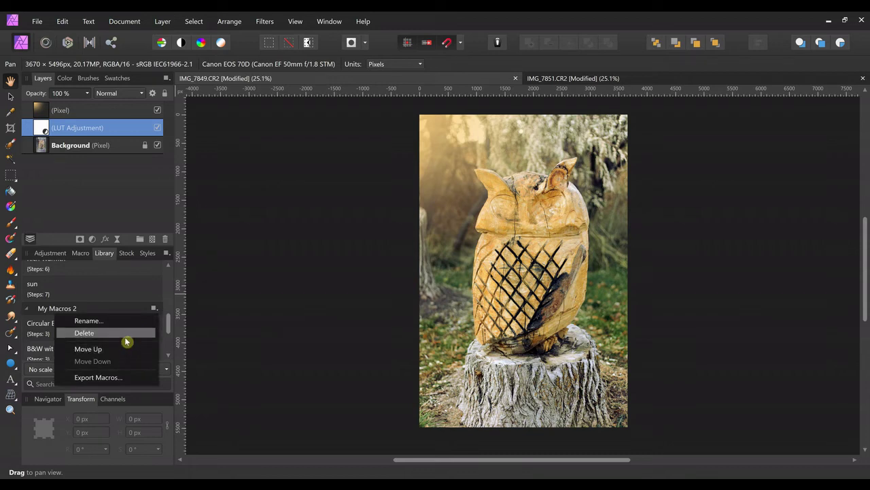
{"action": "left_click", "coordinate": [126, 333]}
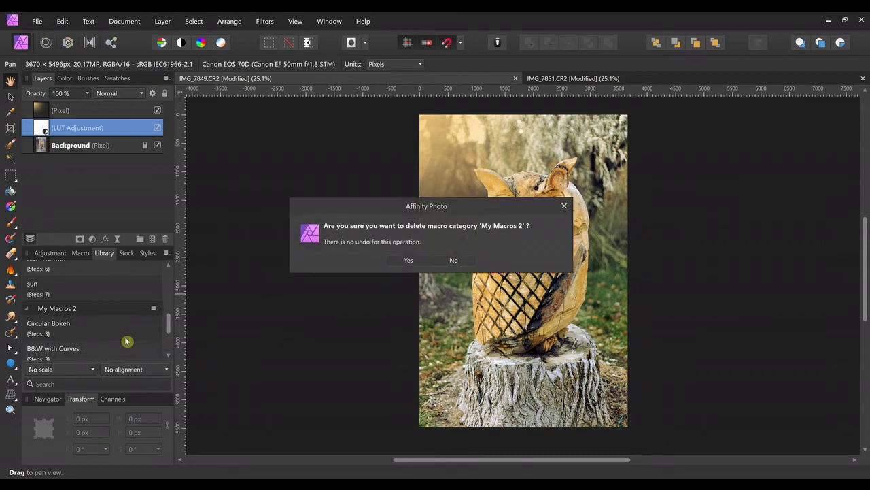
{"action": "left_click", "coordinate": [405, 260]}
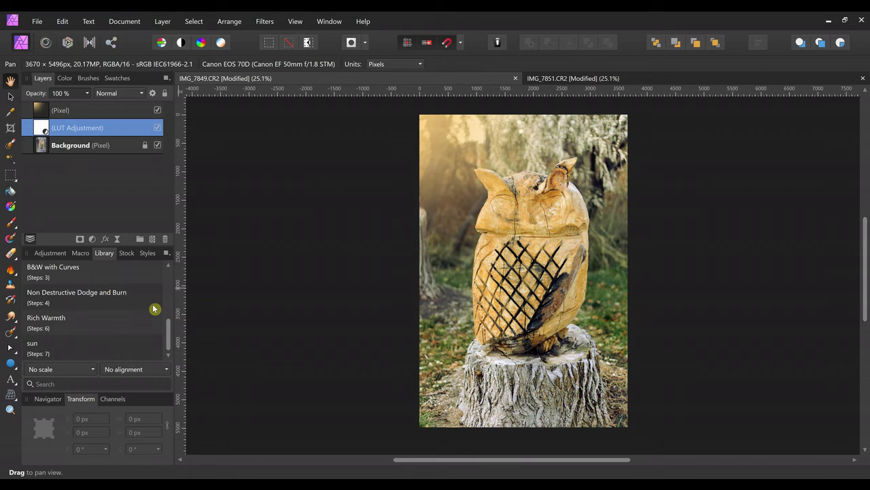
- Look over the sun macro's options and clear all steps from the current macro
{"action": "scroll", "coordinate": [153, 308], "scroll_direction": "up", "scroll_amount": 1}
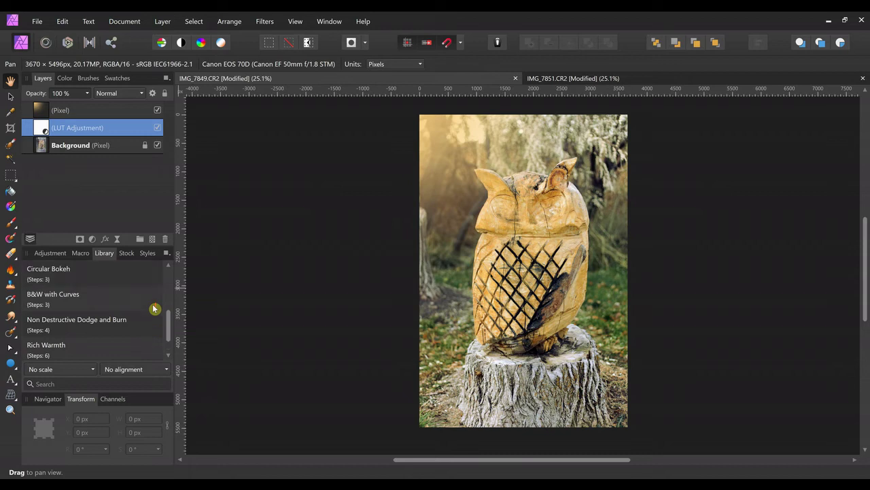
{"action": "left_click", "coordinate": [80, 252]}
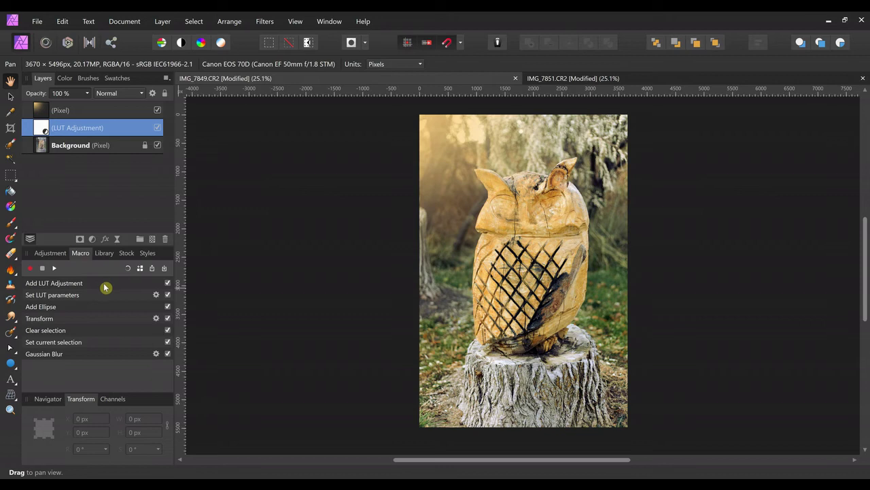
{"action": "left_click", "coordinate": [103, 252]}
{"action": "scroll", "coordinate": [127, 299], "scroll_direction": "down", "scroll_amount": 1}
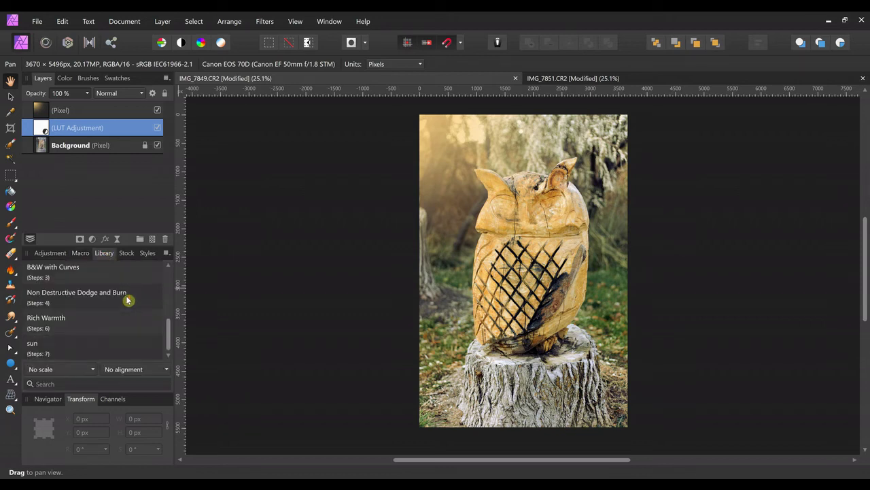
{"action": "right_click", "coordinate": [87, 350]}
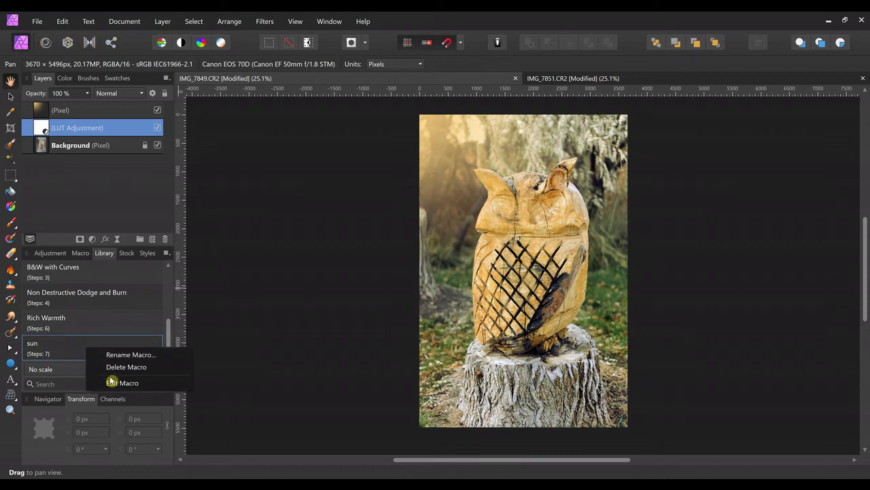
{"action": "left_click", "coordinate": [80, 253]}
{"action": "left_click", "coordinate": [126, 269]}
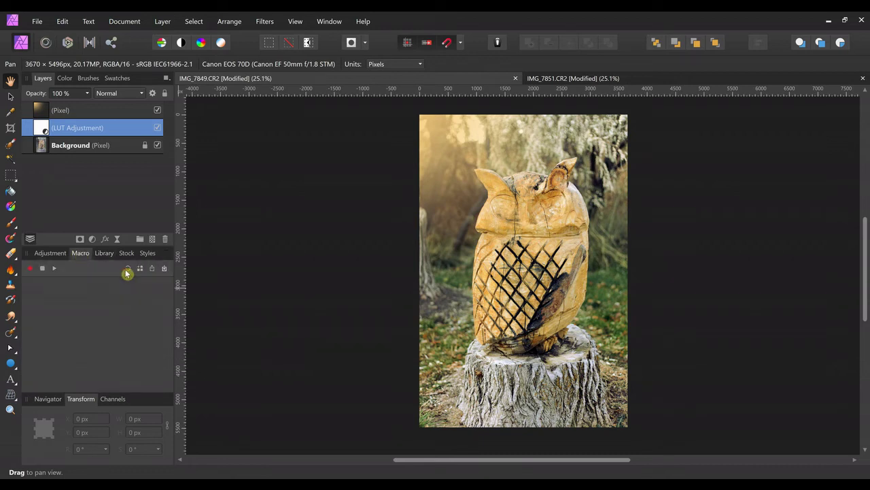
{"action": "left_click", "coordinate": [104, 254]}
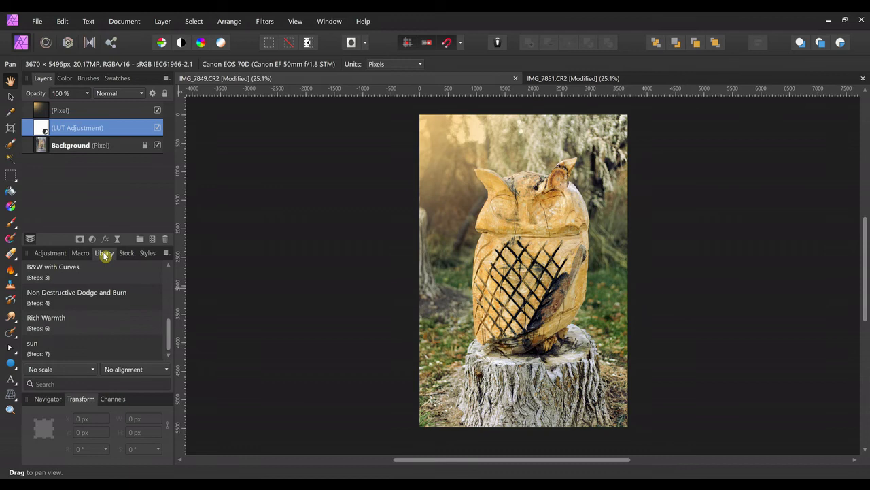
- Load the sun macro with Edit Macro, return to the Library, and select the top Pixel layer
{"action": "right_click", "coordinate": [77, 348]}
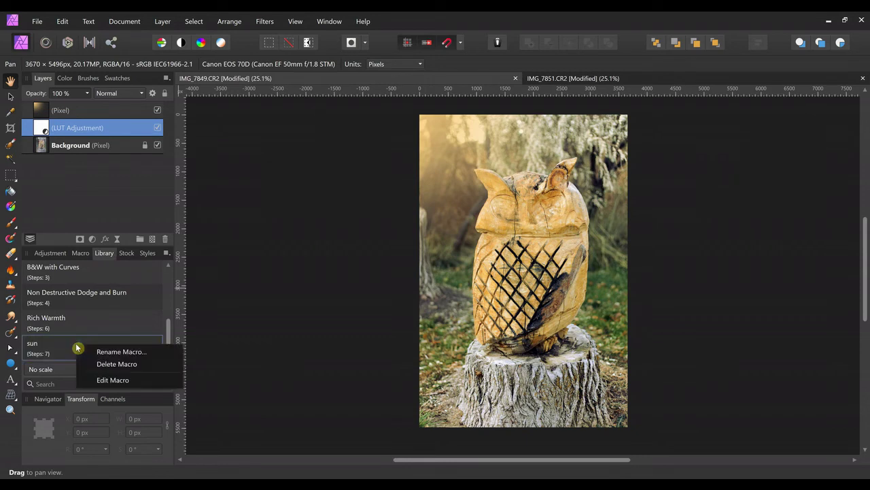
{"action": "left_click", "coordinate": [107, 380]}
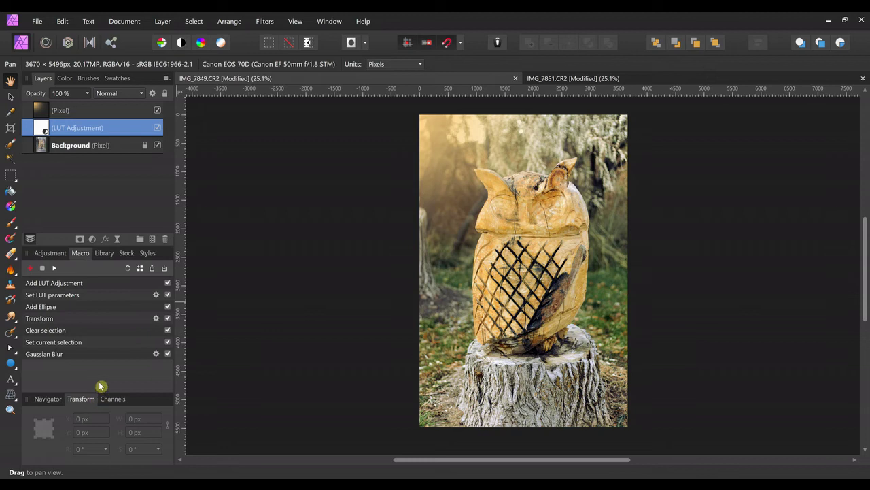
{"action": "left_click", "coordinate": [105, 253]}
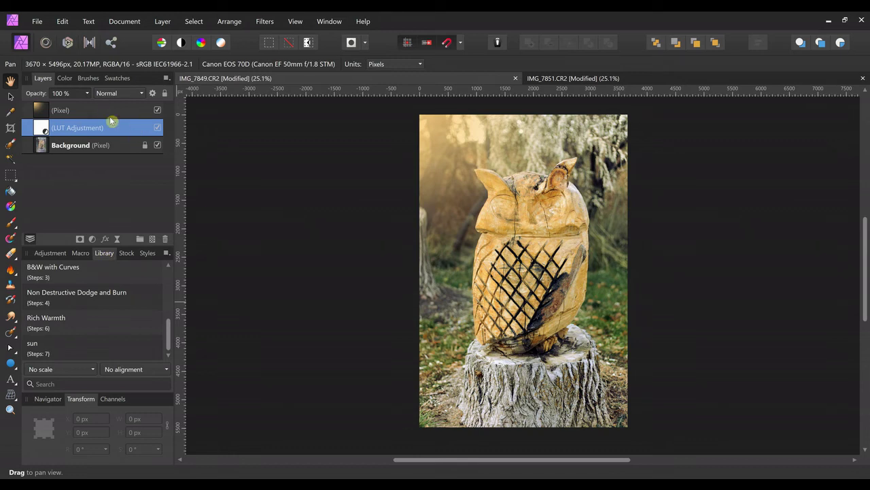
{"action": "left_click", "coordinate": [46, 108]}
- Delete the Pixel and LUT Adjustment layers, then delete the sun macro from the library
{"action": "key", "text": "Delete"}
{"action": "key", "text": "Delete"}
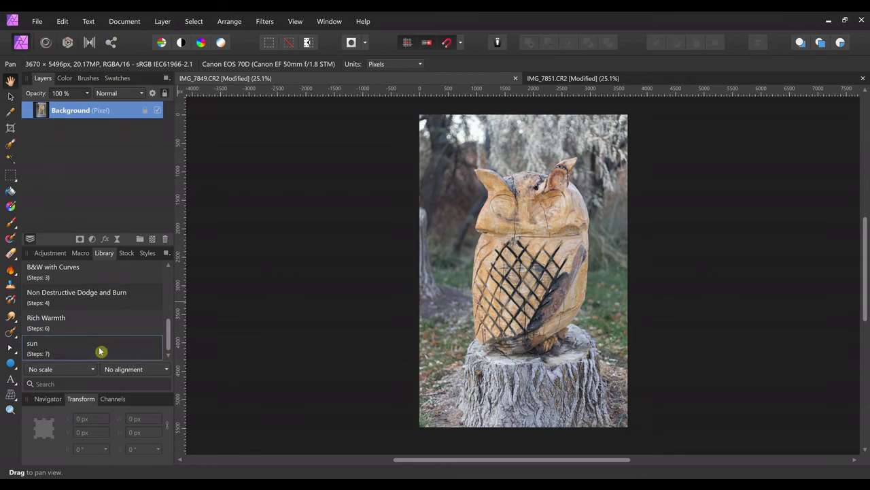
{"action": "right_click", "coordinate": [100, 351]}
{"action": "left_click", "coordinate": [143, 369]}
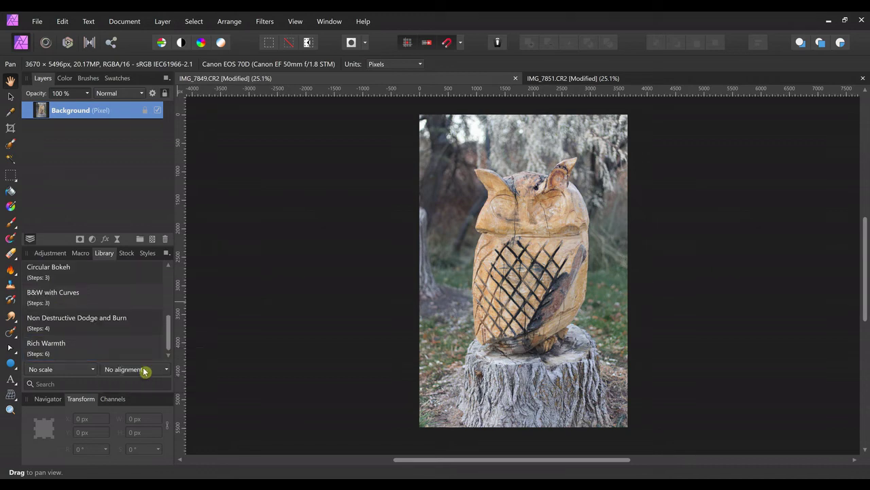
{"action": "left_click_drag", "start_coordinate": [168, 335], "coordinate": [170, 327]}
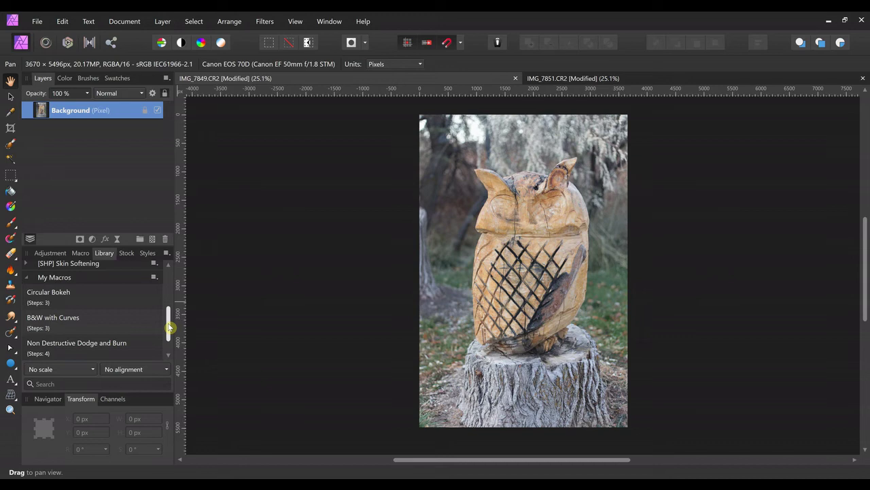
{"action": "left_click_drag", "start_coordinate": [170, 327], "coordinate": [170, 331]}
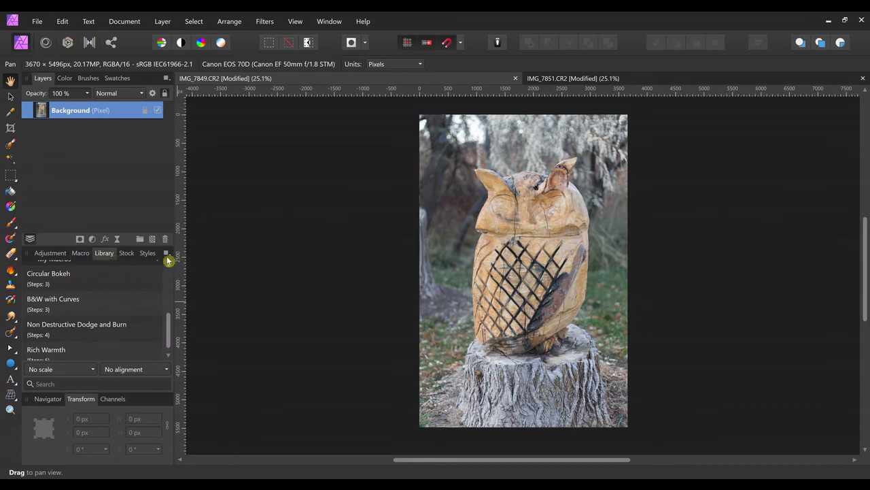
{"action": "left_click", "coordinate": [167, 254]}
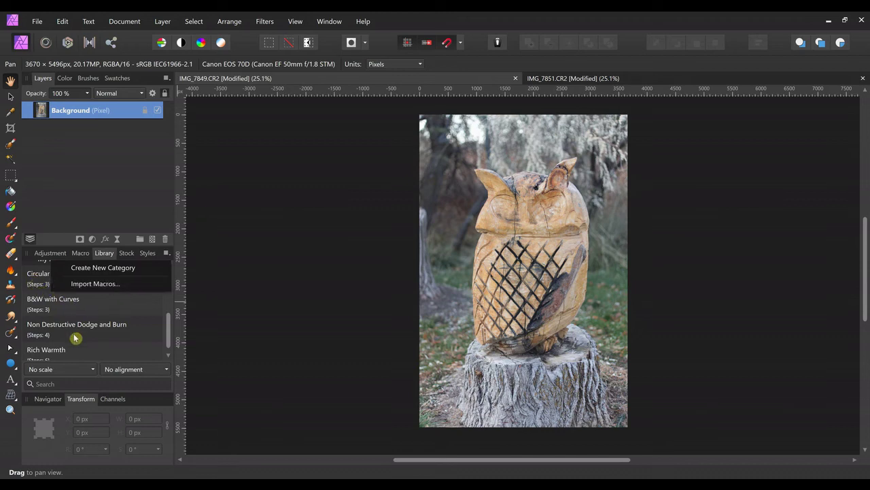
{"action": "left_click", "coordinate": [249, 298]}
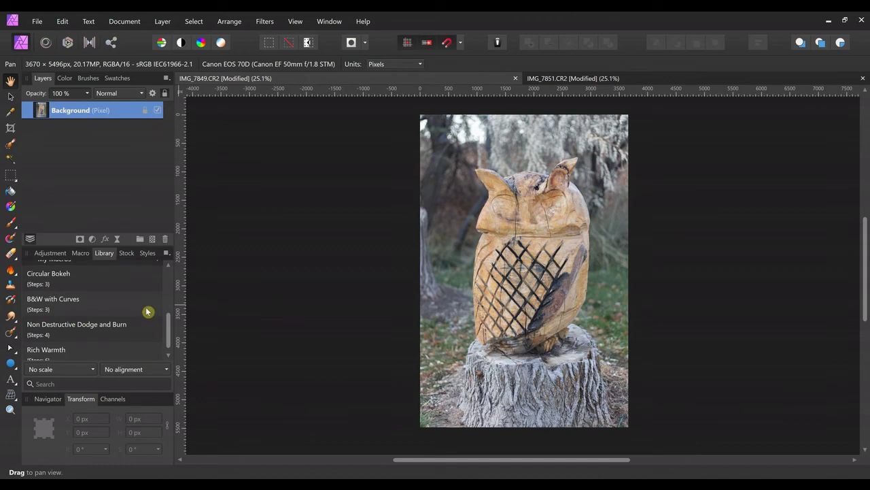
- Try Circular Bokeh with an increased blur radius, then cancel it
{"action": "left_click", "coordinate": [115, 280]}
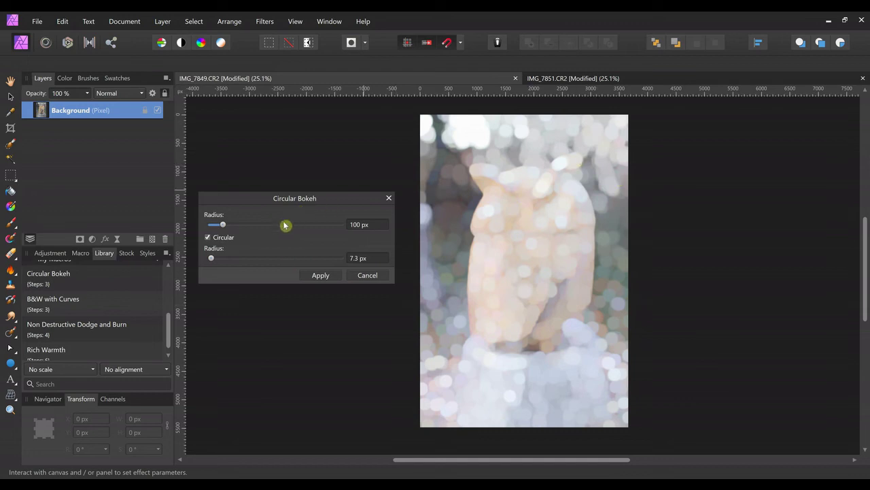
{"action": "left_click", "coordinate": [240, 225]}
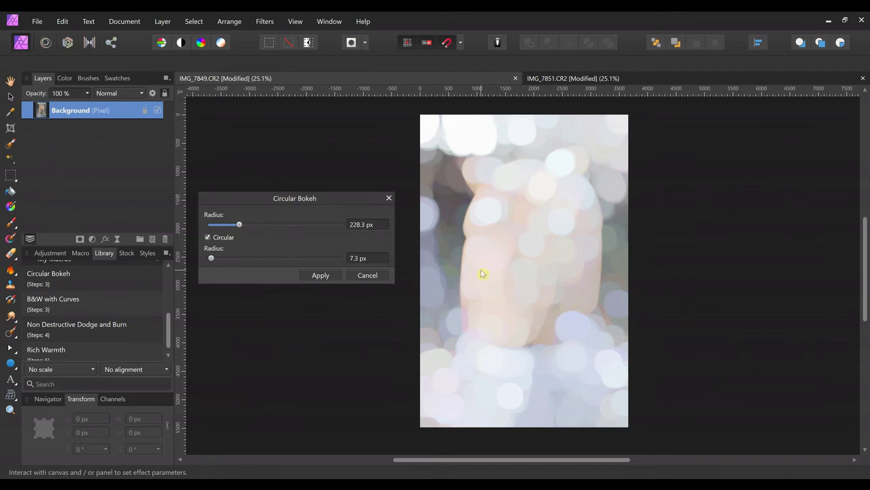
{"action": "left_click", "coordinate": [373, 276]}
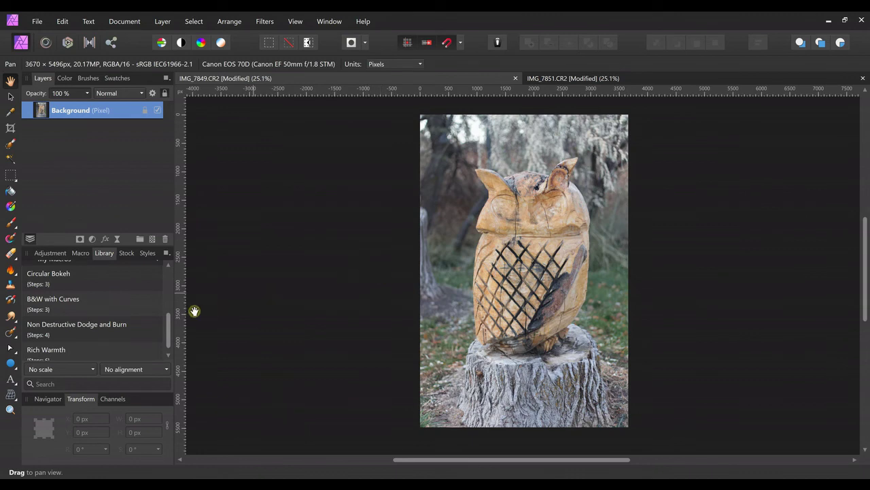
- Run B&W with Curves, set its layer to Multiply, then delete the Curves layer
{"action": "left_click", "coordinate": [115, 308]}
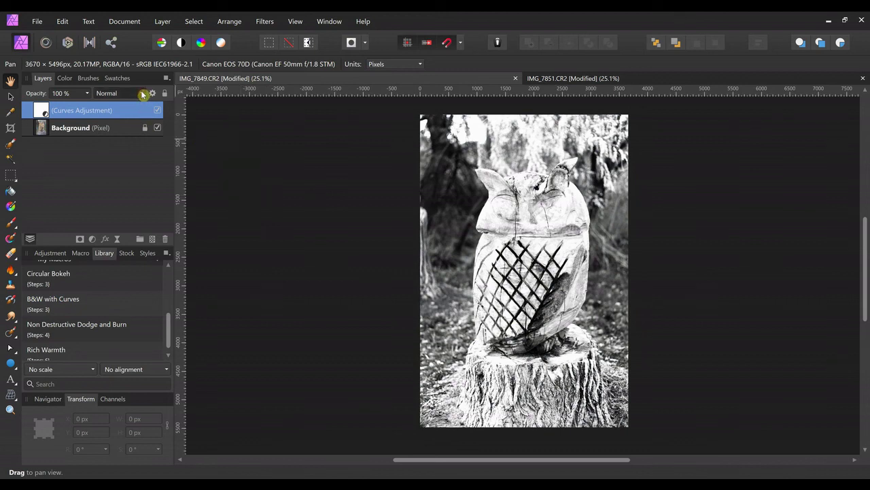
{"action": "left_click", "coordinate": [142, 96]}
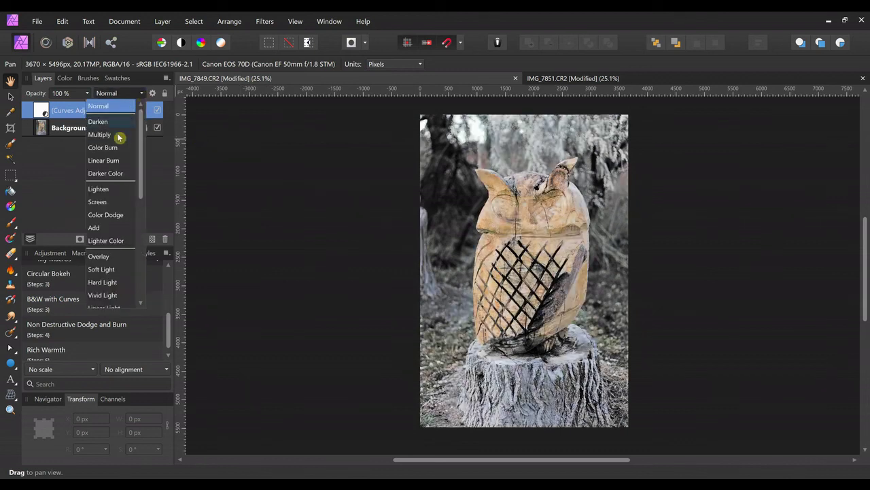
{"action": "left_click", "coordinate": [118, 137]}
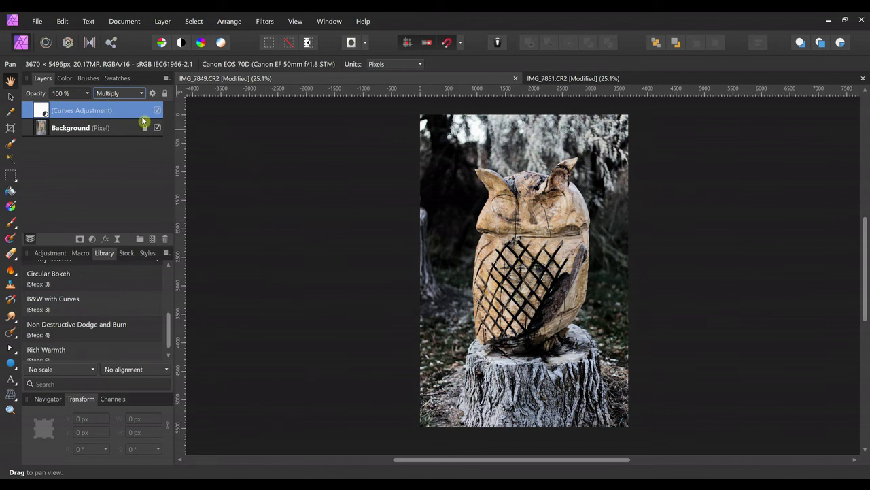
{"action": "key", "text": "Delete"}
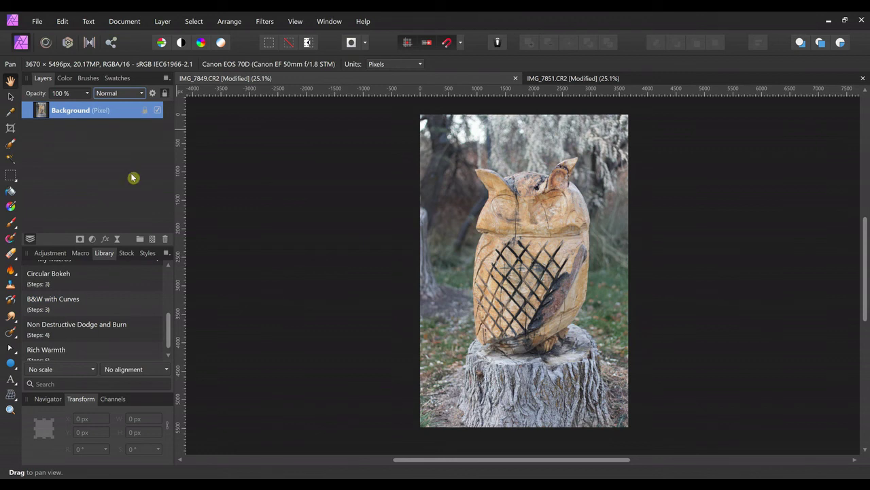
- Run Non Destructive Dodge and Burn, pick the Burn Brush, then delete that layer
{"action": "left_click", "coordinate": [112, 323]}
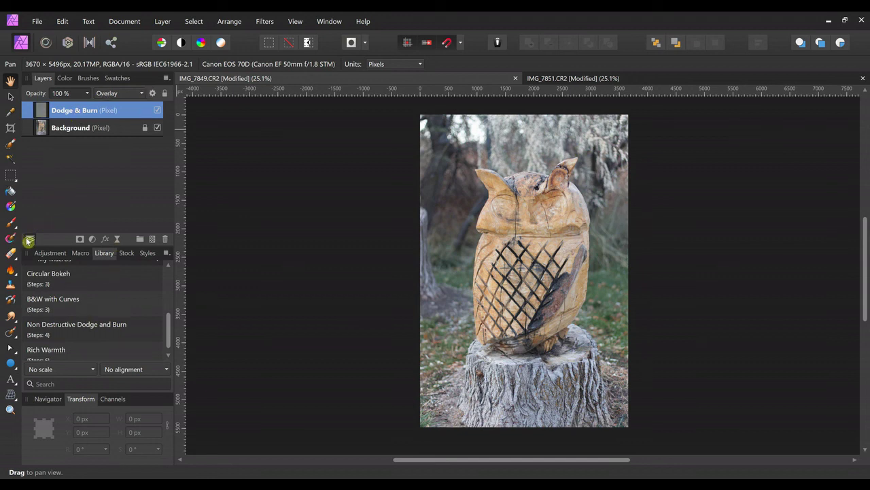
{"action": "left_click", "coordinate": [11, 269]}
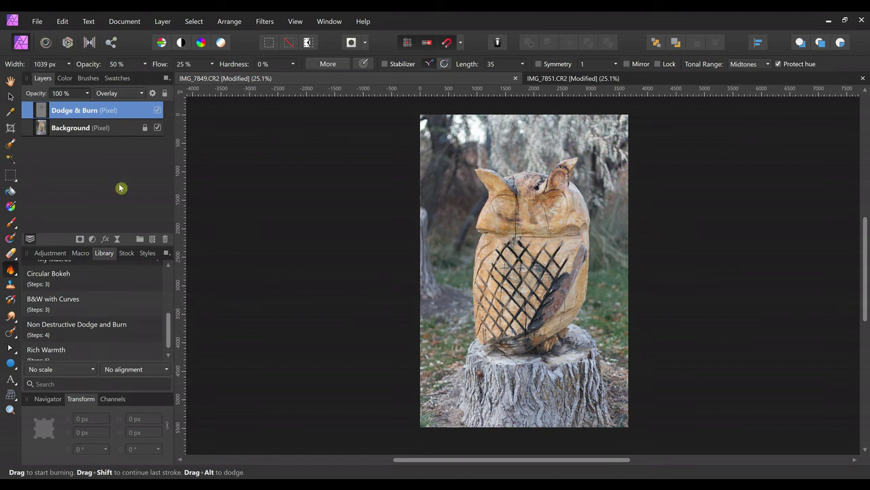
{"action": "key", "text": "Delete"}
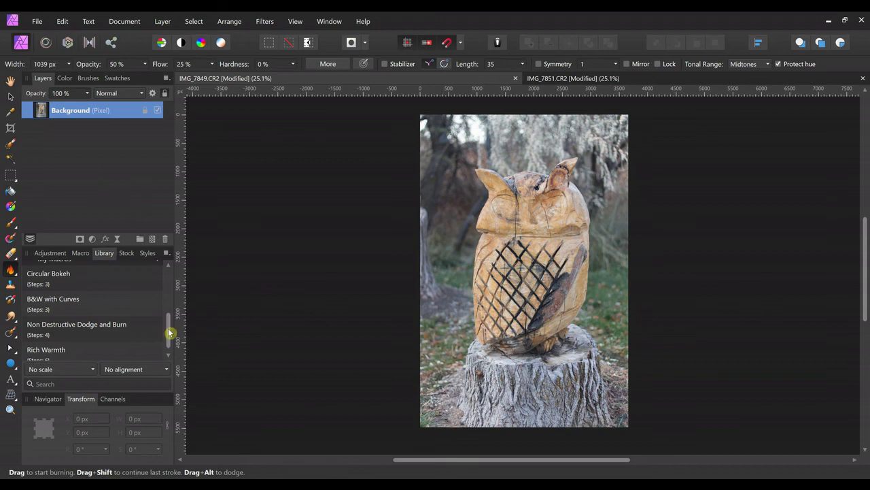
- Run the Rich Warmth macro and apply it, adding White Balance and Curves layers
{"action": "scroll", "coordinate": [169, 333], "scroll_direction": "down", "scroll_amount": 1}
{"action": "left_click", "coordinate": [119, 352]}
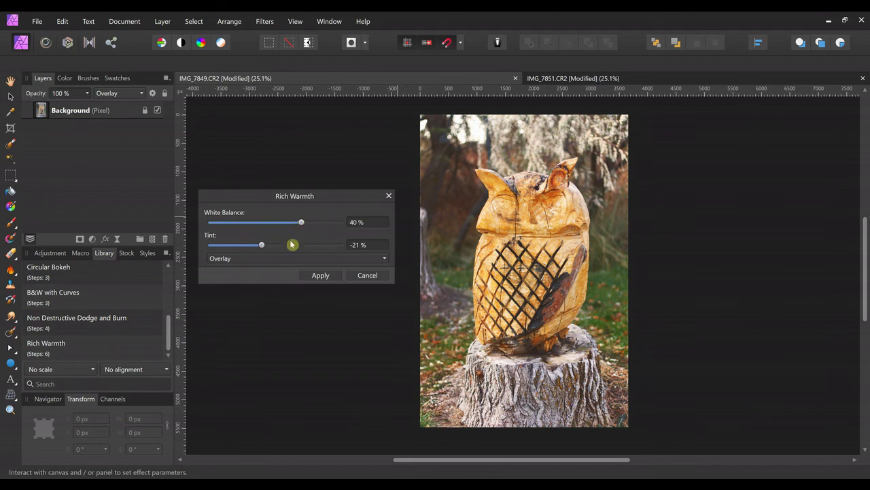
{"action": "left_click", "coordinate": [327, 276]}
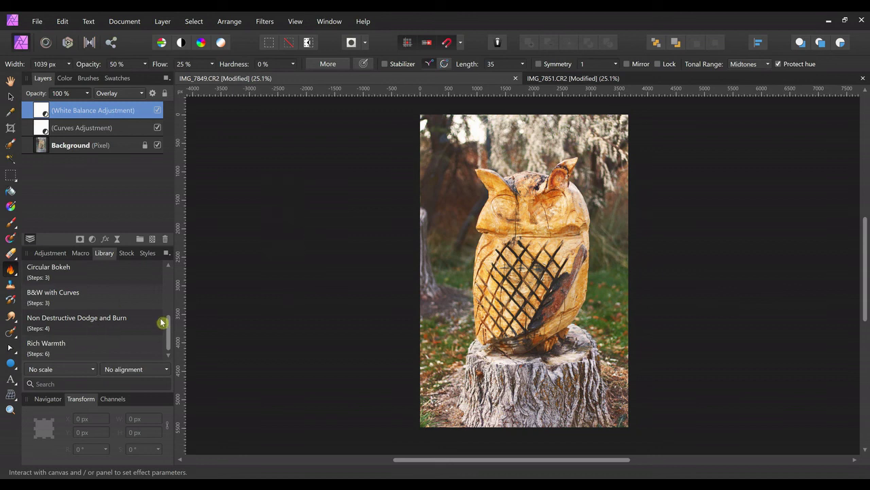
{"action": "mouse_move", "coordinate": [169, 330]}
{"action": "left_mouse_down"}
{"action": "mouse_move", "coordinate": [166, 315]}
{"action": "mouse_move", "coordinate": [167, 328]}
{"action": "left_mouse_up"}
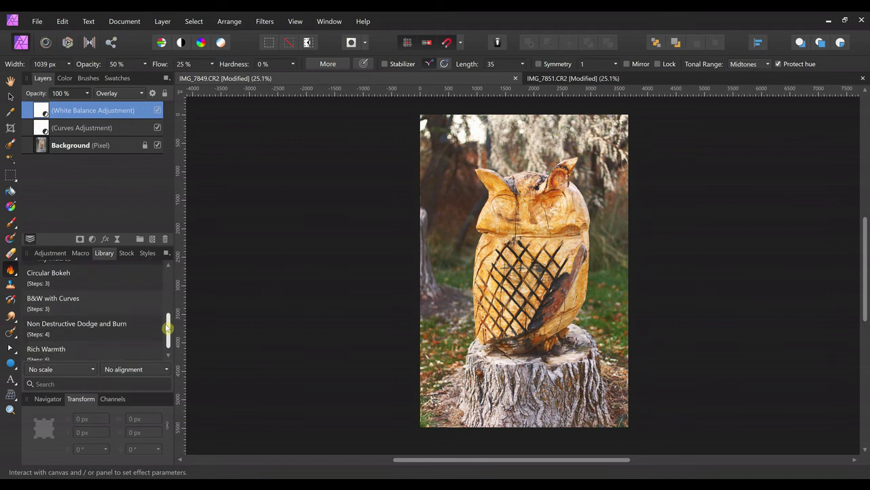